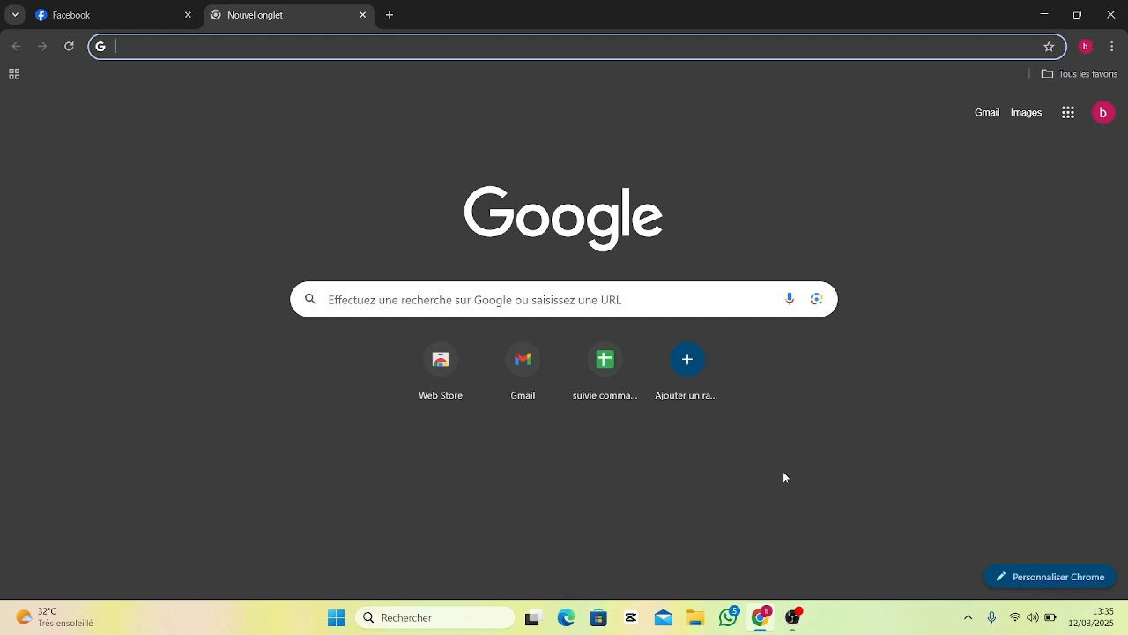
# Step: Switch Facebook to the Page profile bearing the account holder's name and open Gestionnaire de publicités
pyautogui.click(126, 8)
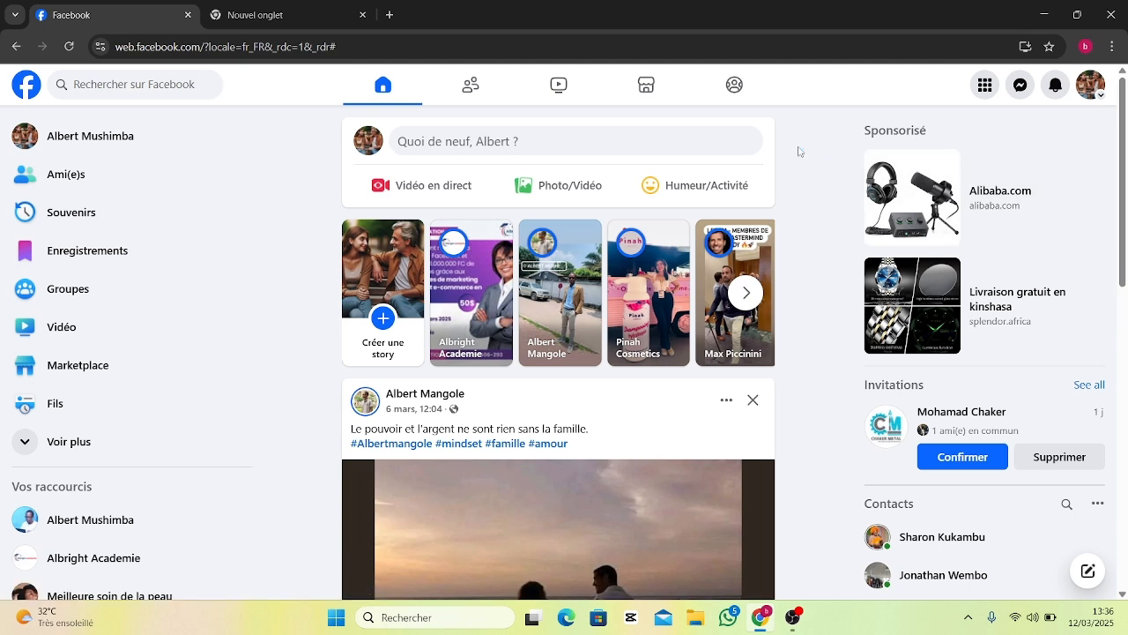
pyautogui.click(1090, 84)
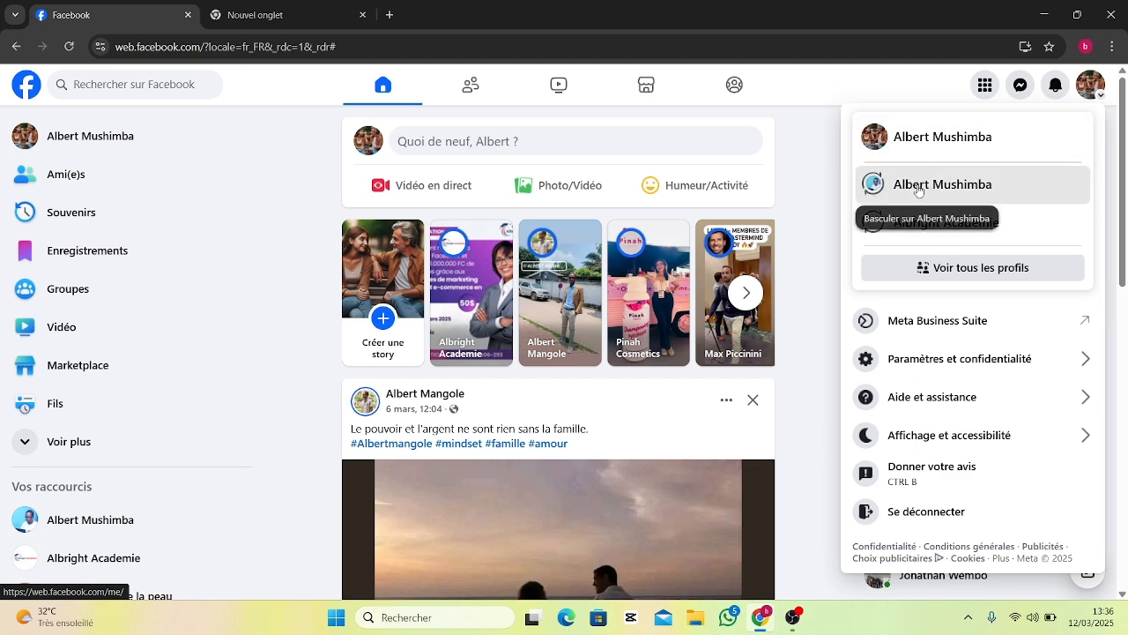
pyautogui.click(917, 190)
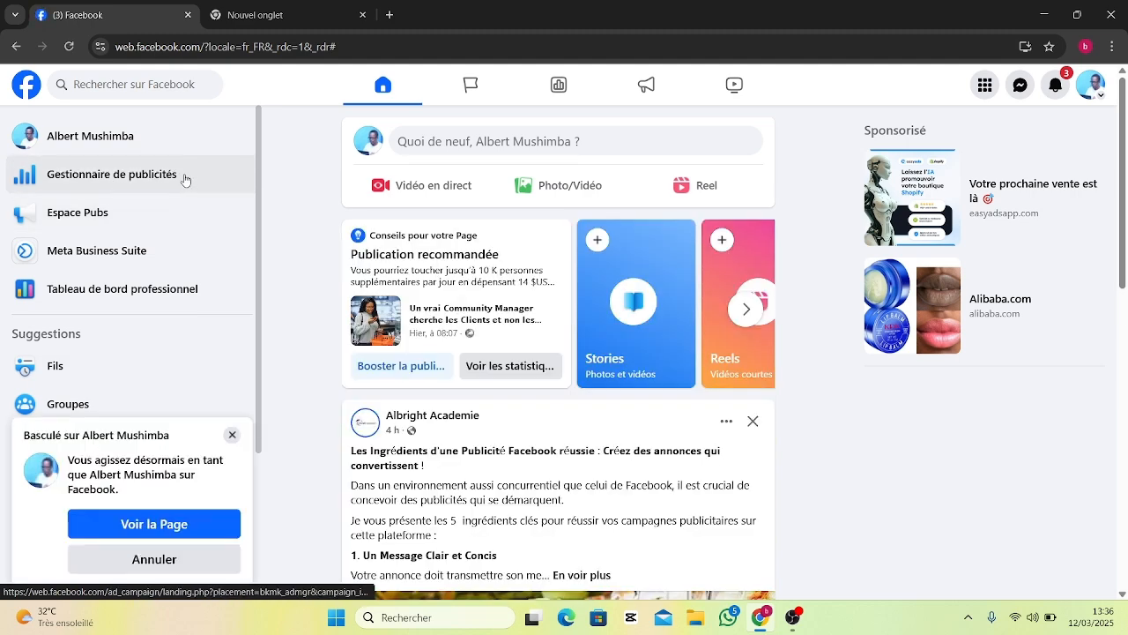
pyautogui.click(175, 179)
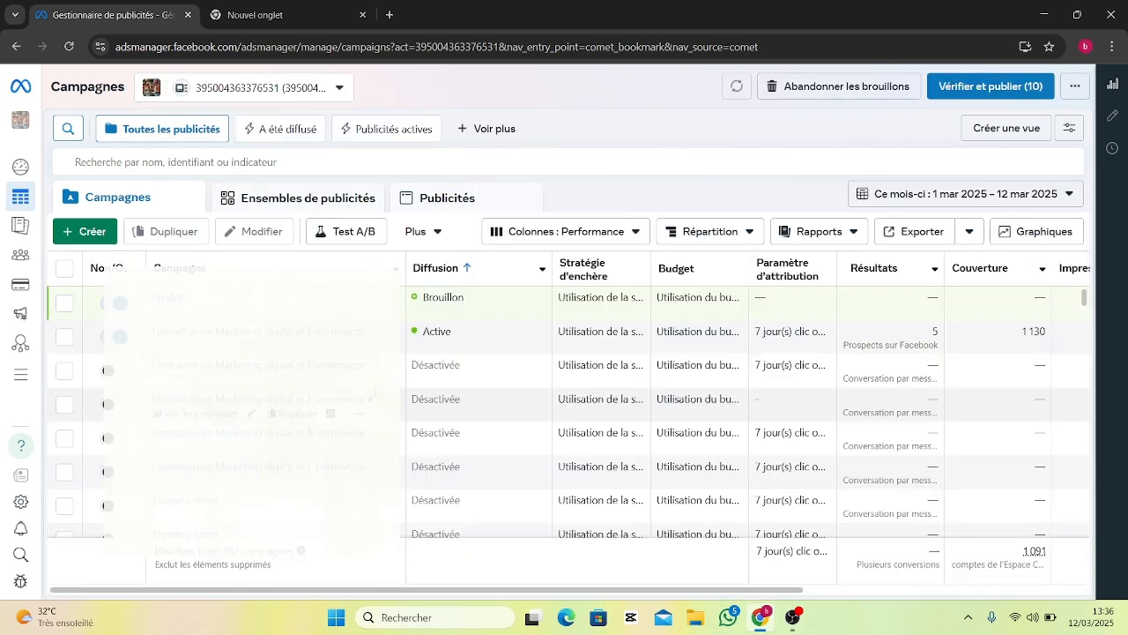
# Step: Create a new campaign with the Ventes objective and the manual sales campaign configuration
pyautogui.click(87, 236)
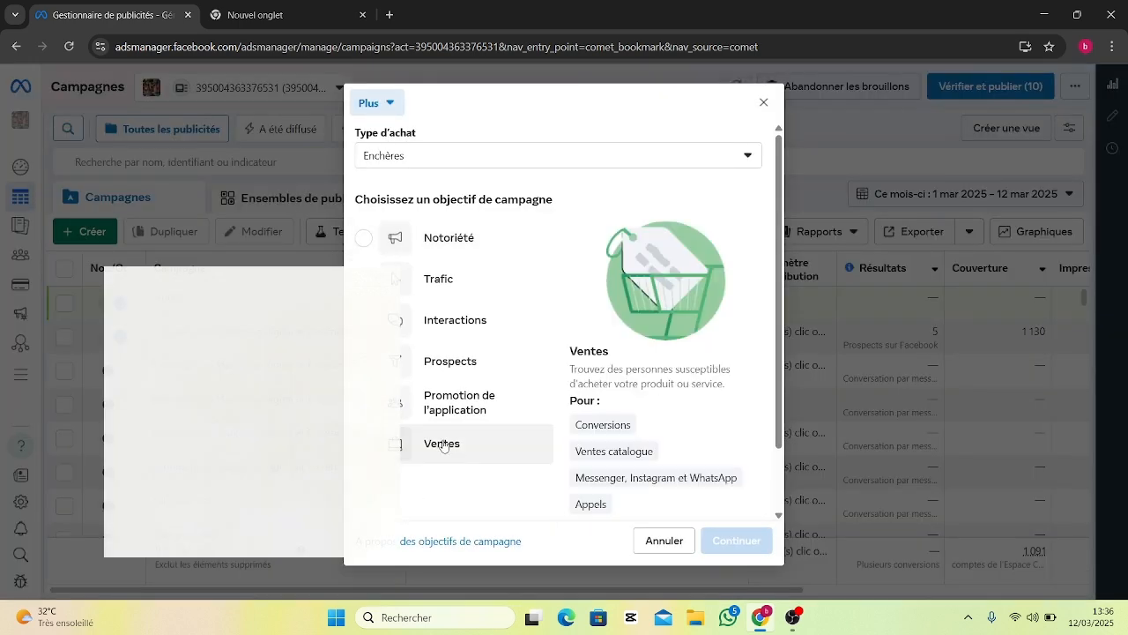
pyautogui.click(443, 446)
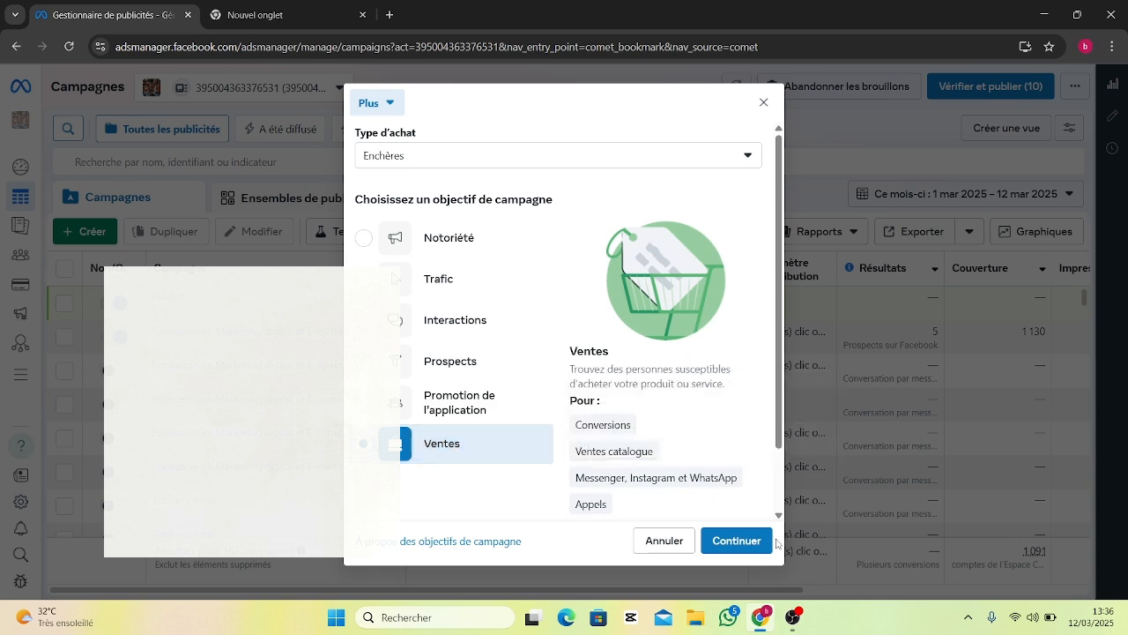
pyautogui.click(729, 540)
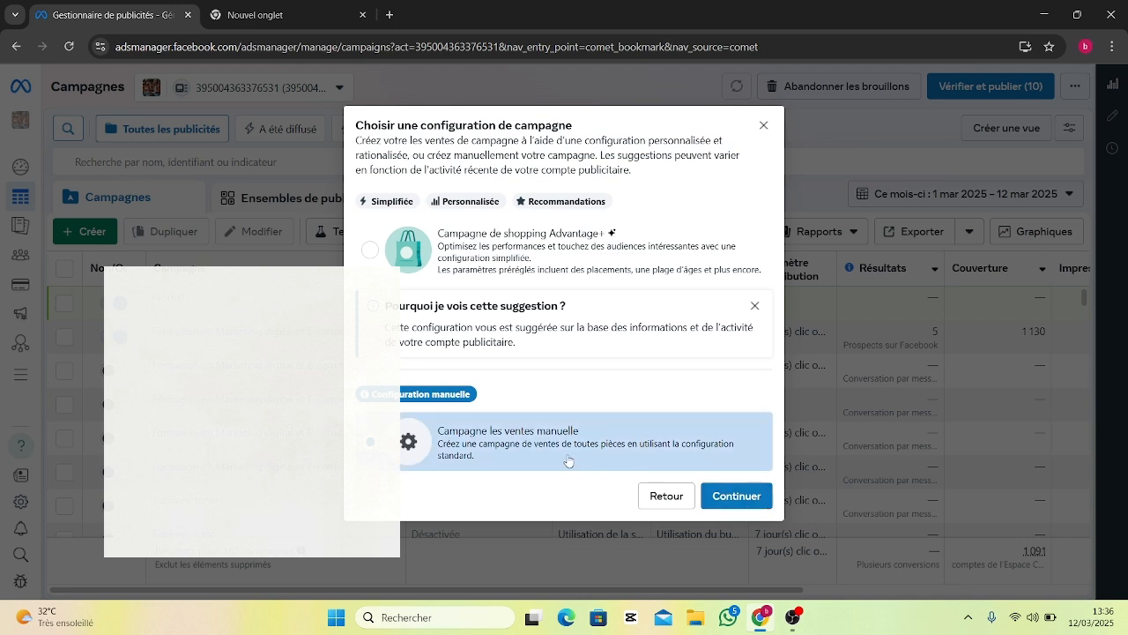
pyautogui.click(736, 497)
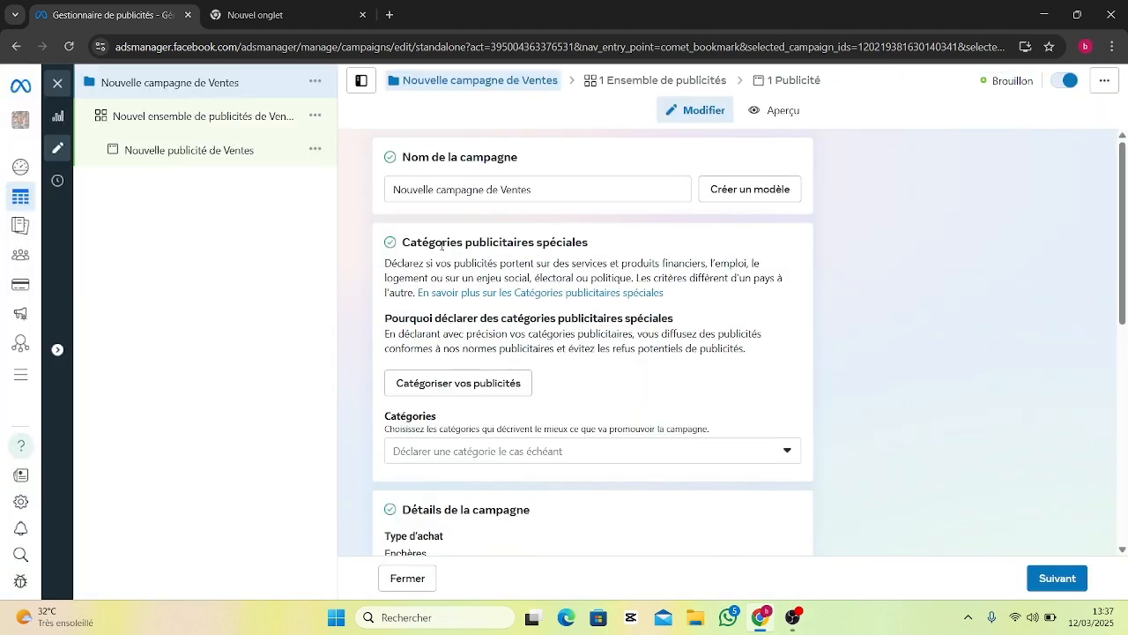
# Step: Name the campaign "Produit" and continue to the ad set settings
pyautogui.click(544, 191)
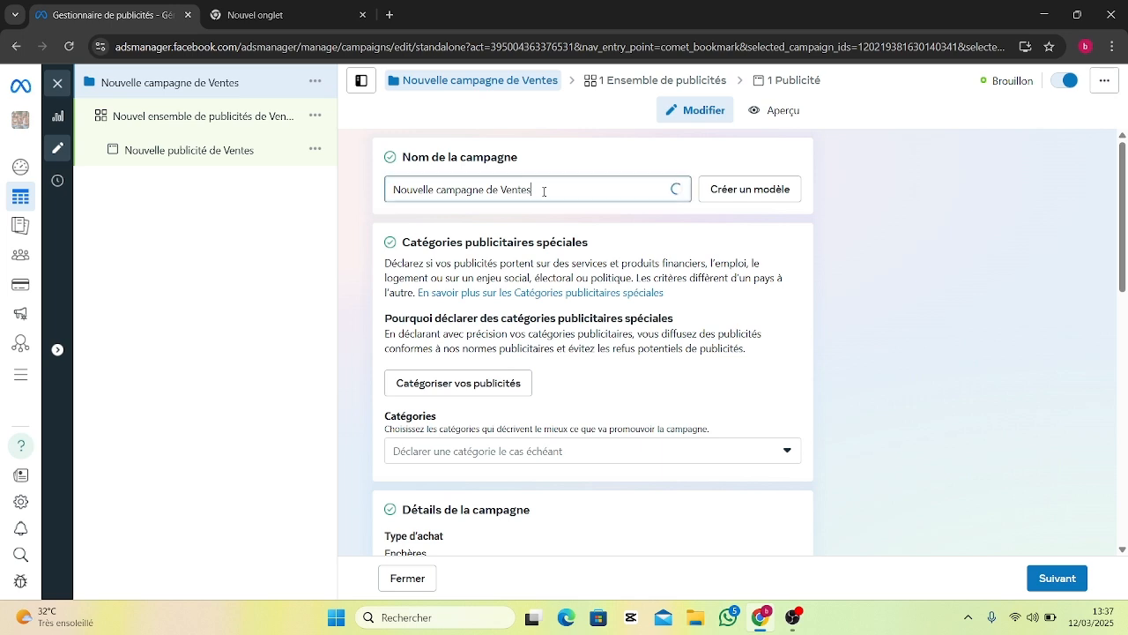
pyautogui.hotkey('ctrl', 'a')
pyautogui.write('Produit')
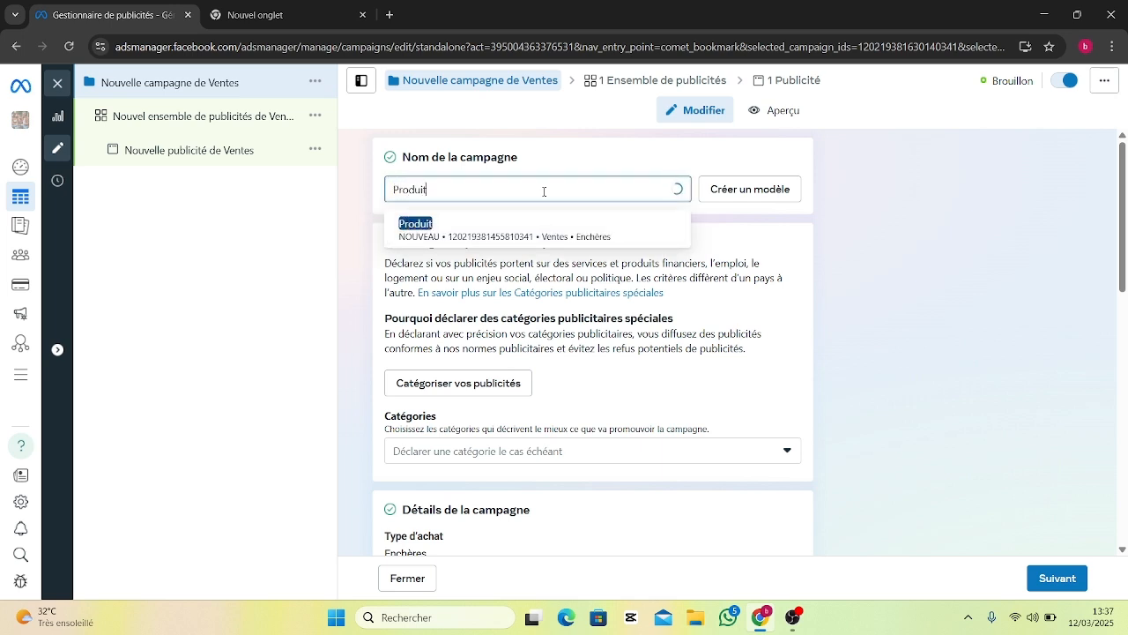
pyautogui.click(829, 256)
pyautogui.moveTo(1121, 287); pyautogui.dragTo(1118, 498)
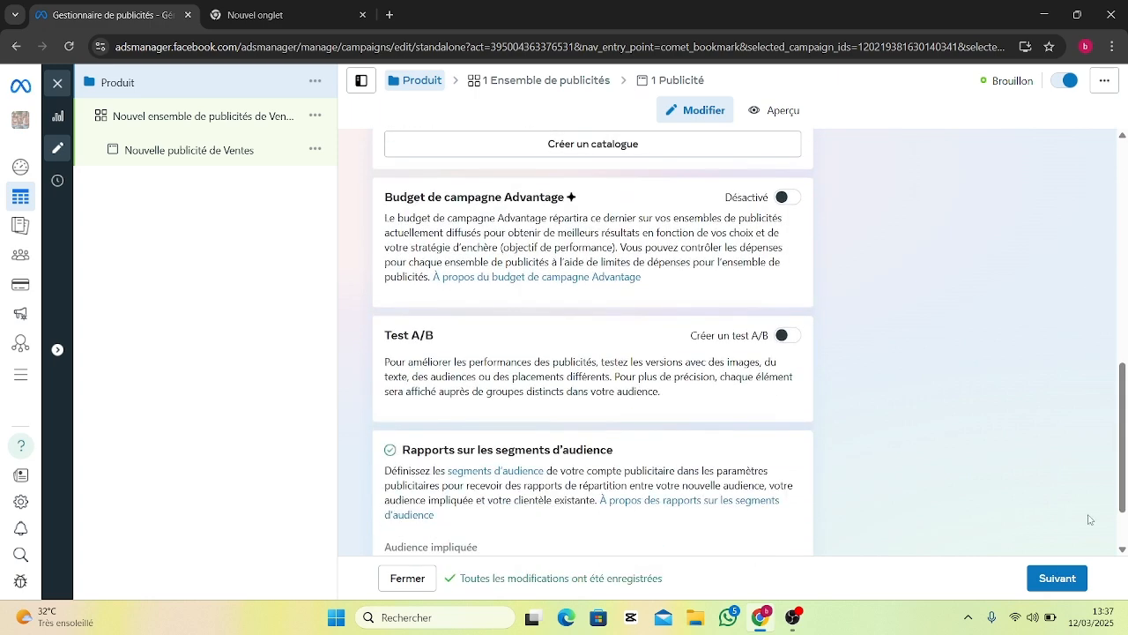
pyautogui.click(1056, 578)
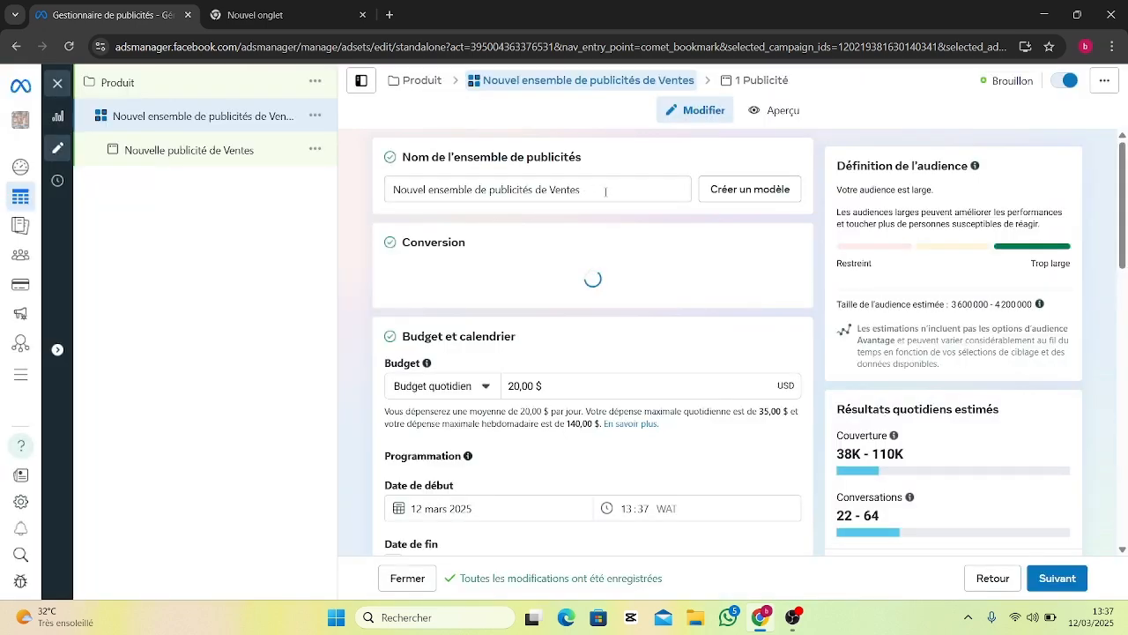
# Step: Rename the ad set as "Produit" and open the Clavier visuel on-screen keyboard
pyautogui.tripleClick(605, 191)
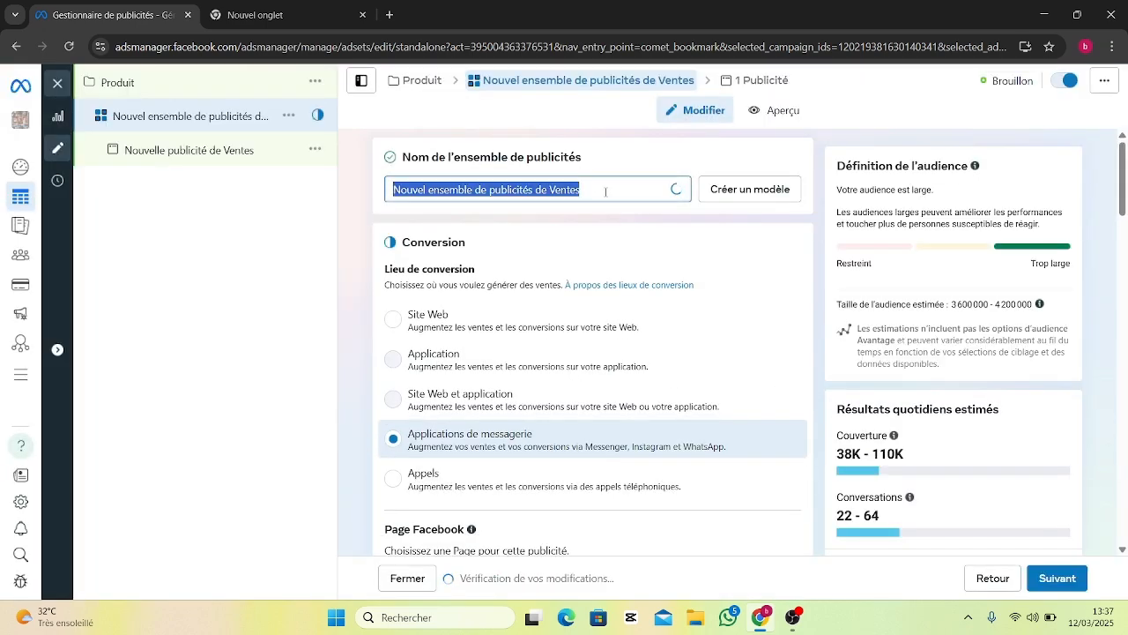
pyautogui.write('Pro')
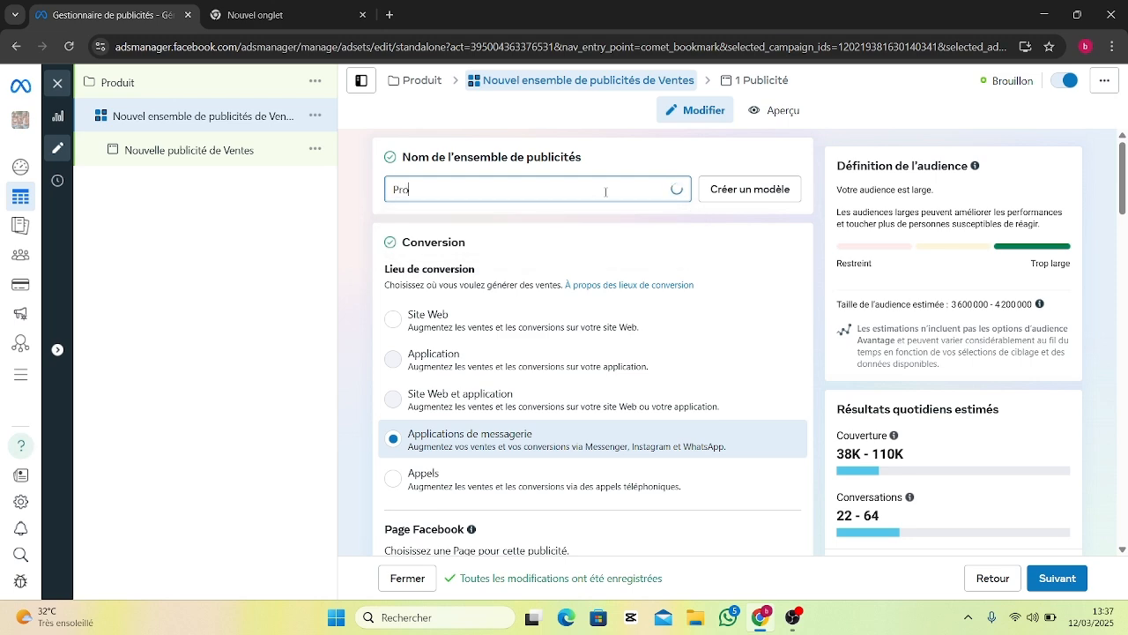
pyautogui.write('duit')
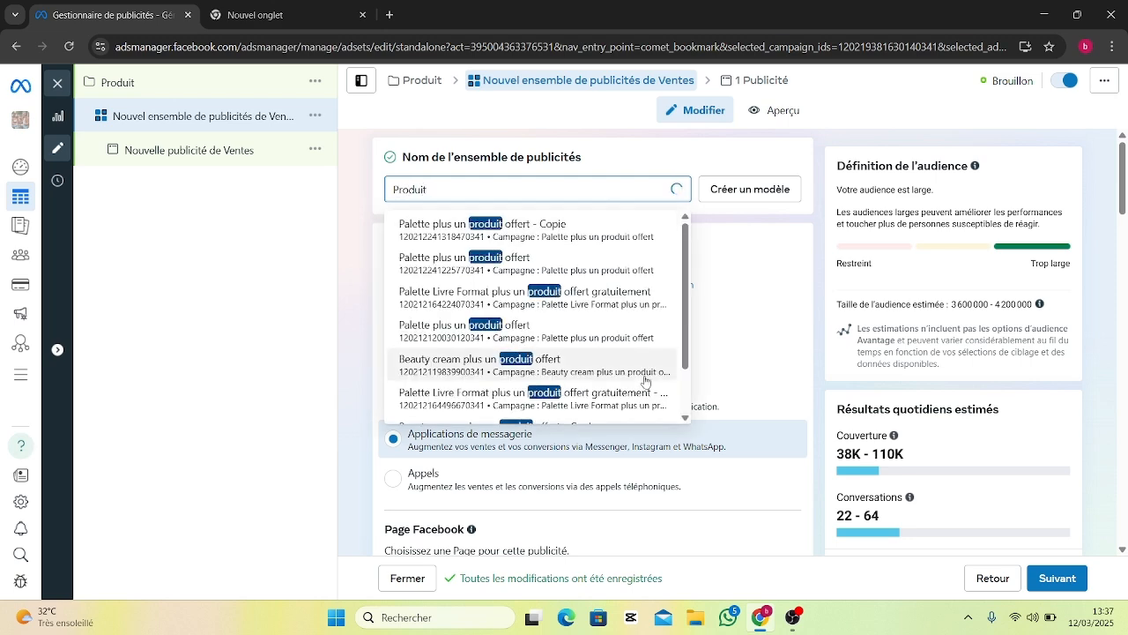
pyautogui.click(388, 616)
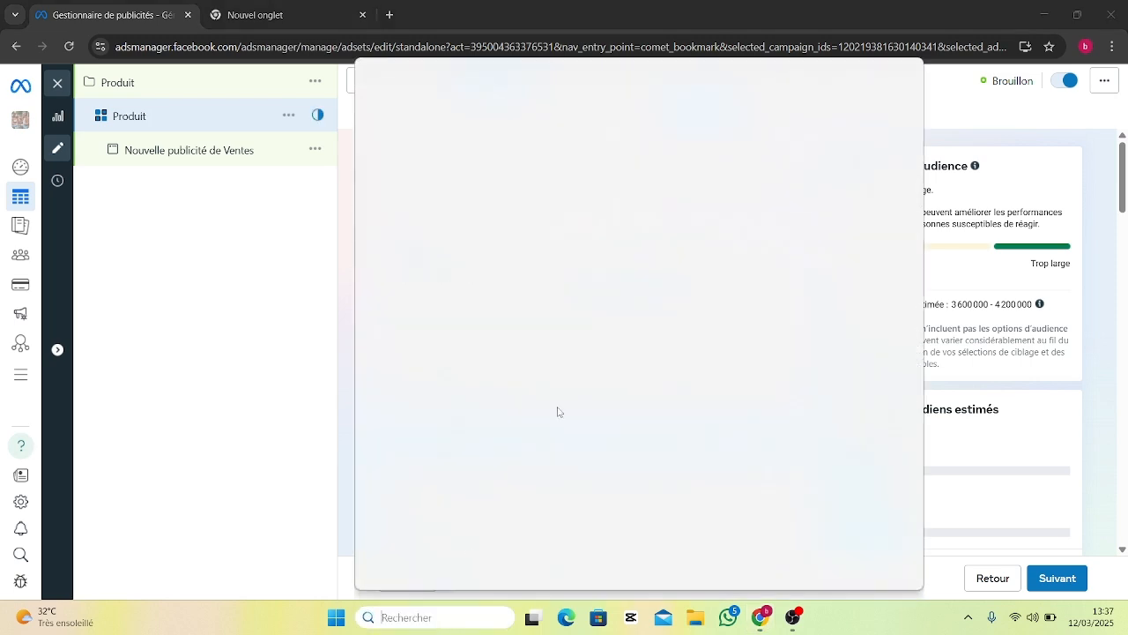
pyautogui.click(488, 115)
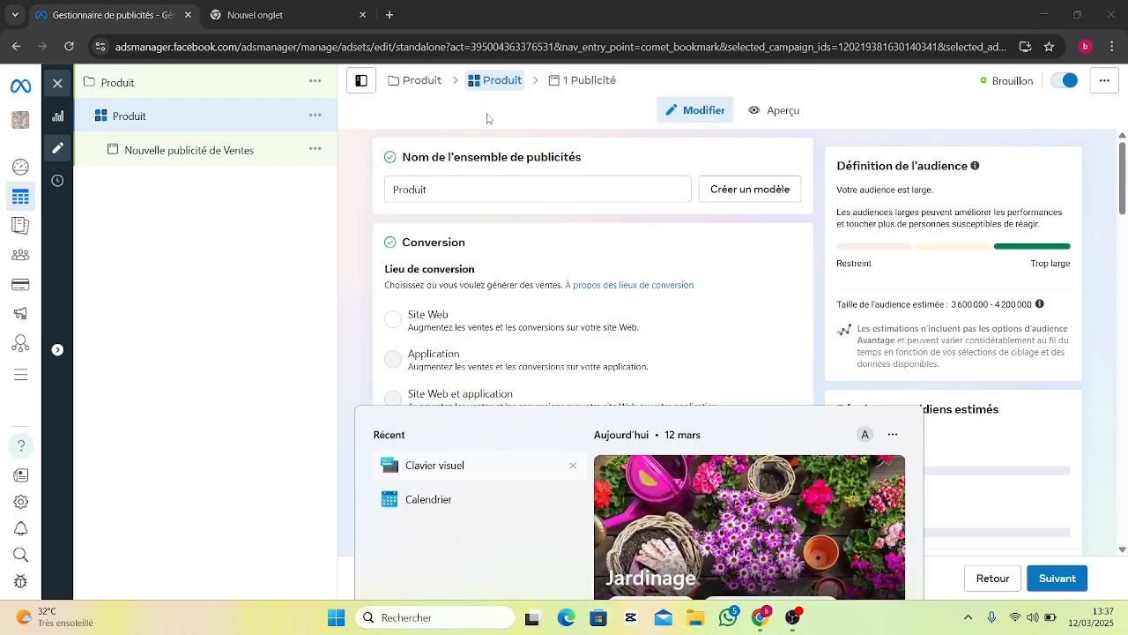
# Step: Extend the ad set name to "Produit 23ans Kinshasa"
pyautogui.click(451, 192)
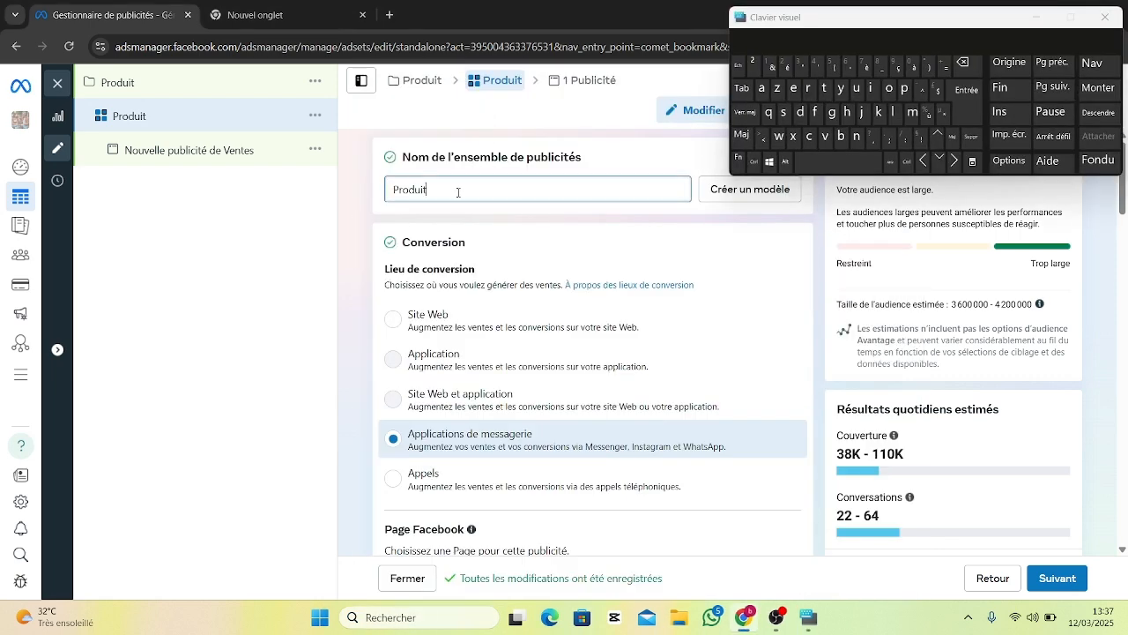
pyautogui.click(829, 163)
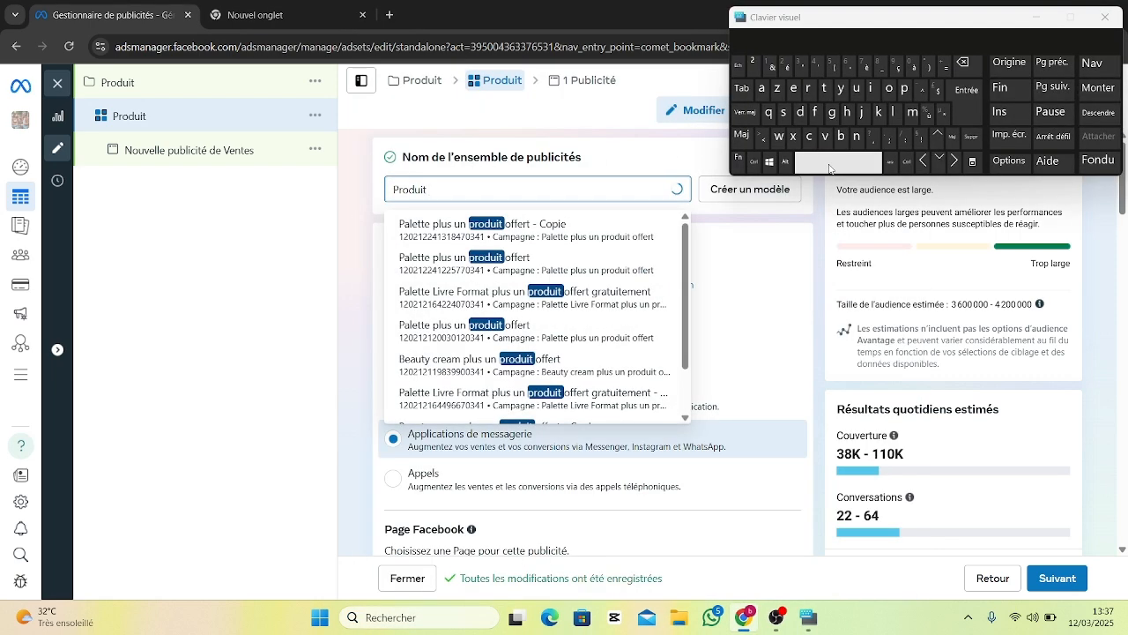
pyautogui.write('23ans')
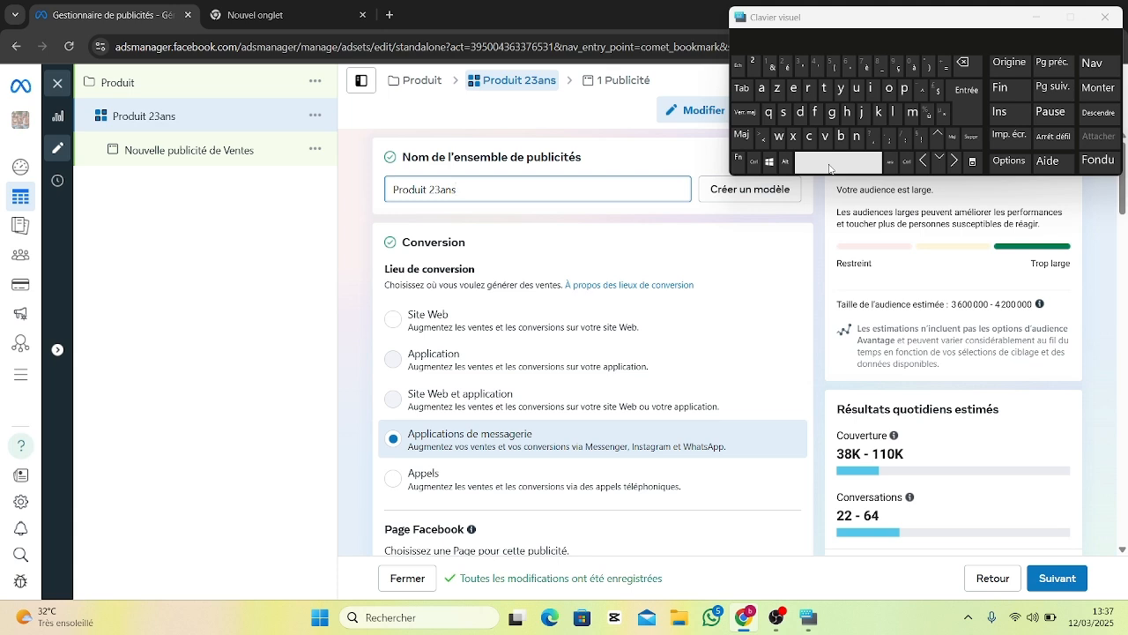
pyautogui.write('Ki')
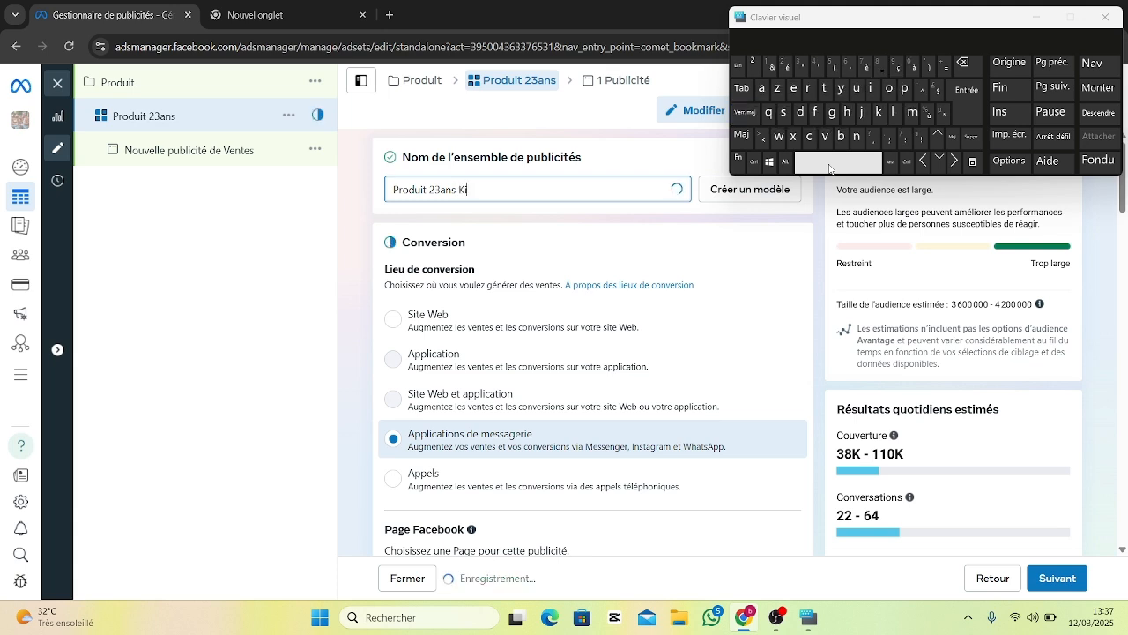
pyautogui.write('nshasa')
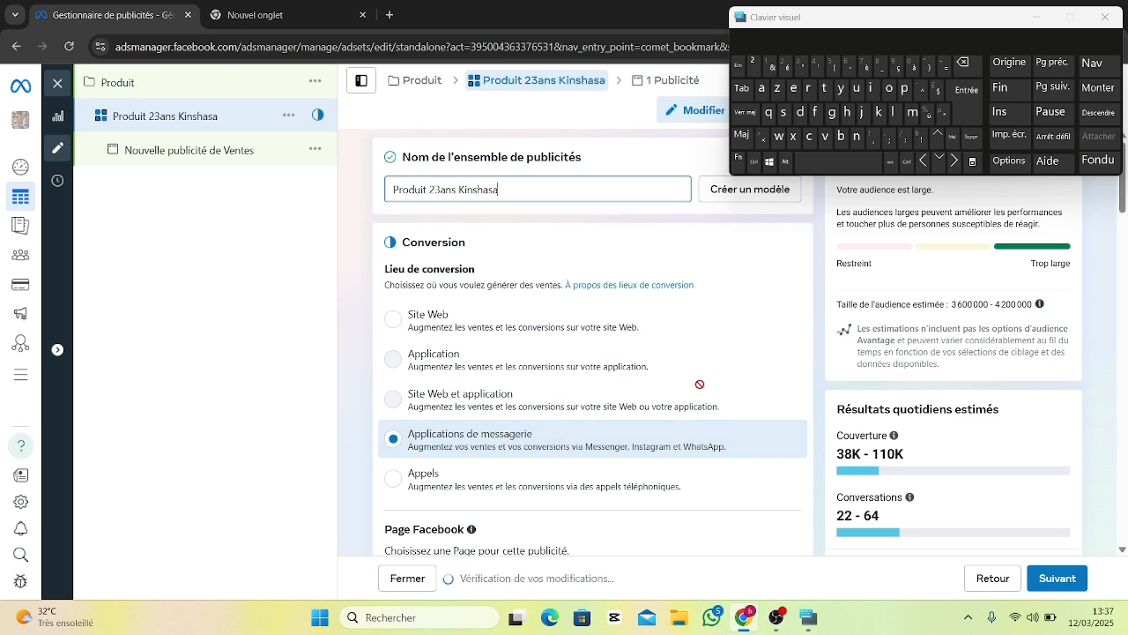
pyautogui.click(749, 220)
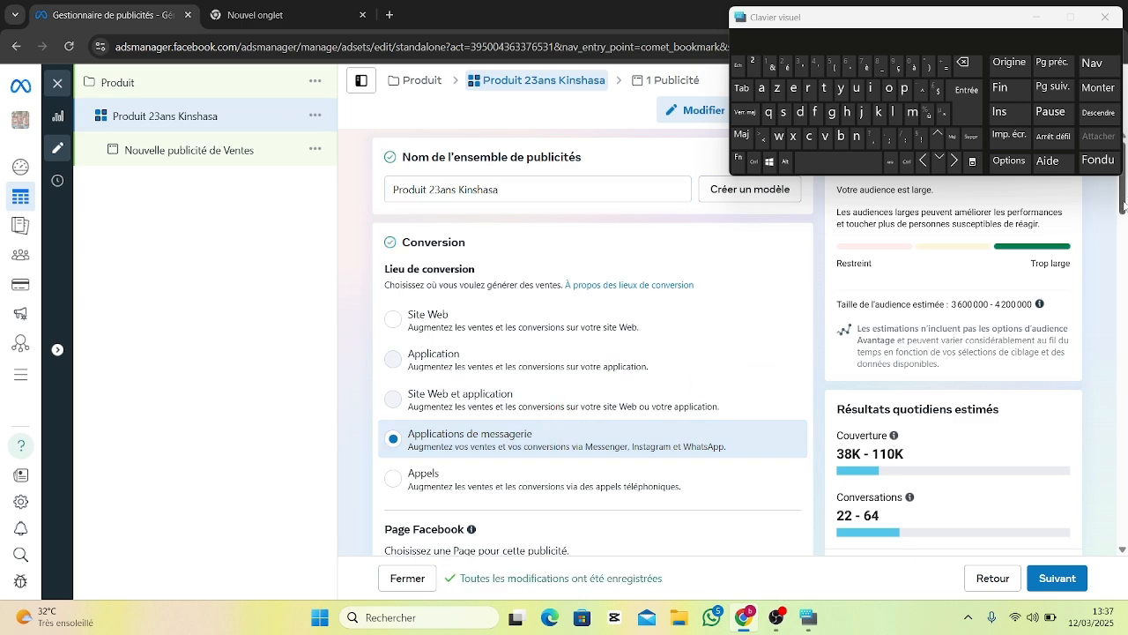
# Step: Change the ad set's Facebook Page from Albright Academie to the Page bearing the account holder's name
pyautogui.moveTo(1123, 201); pyautogui.dragTo(1122, 209)
pyautogui.scroll(-3, 615, 371)
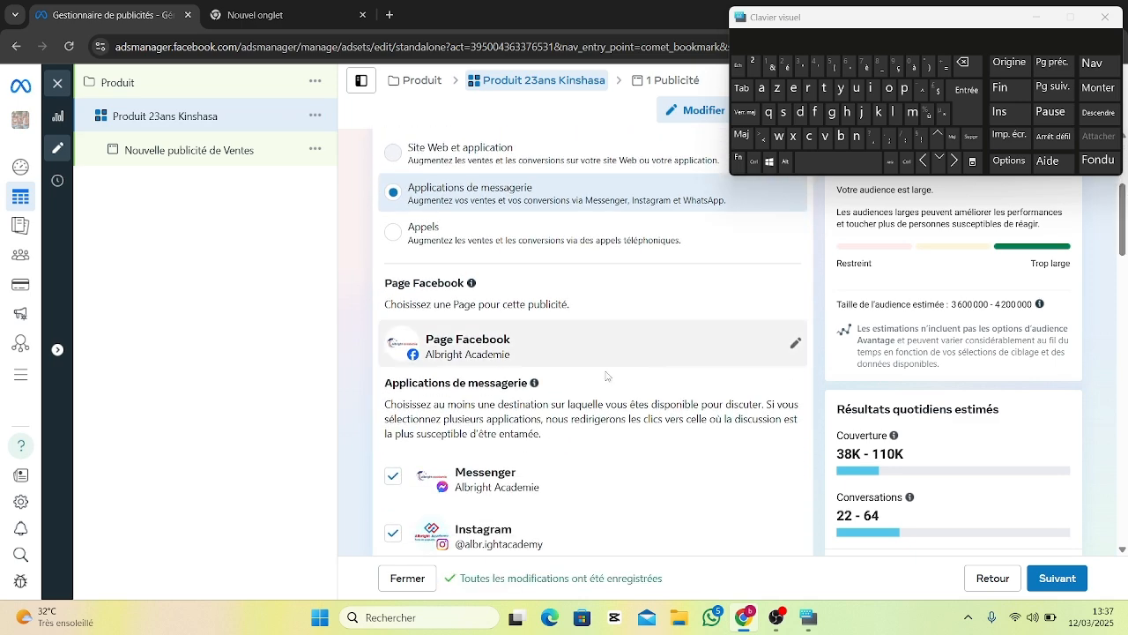
pyautogui.click(800, 346)
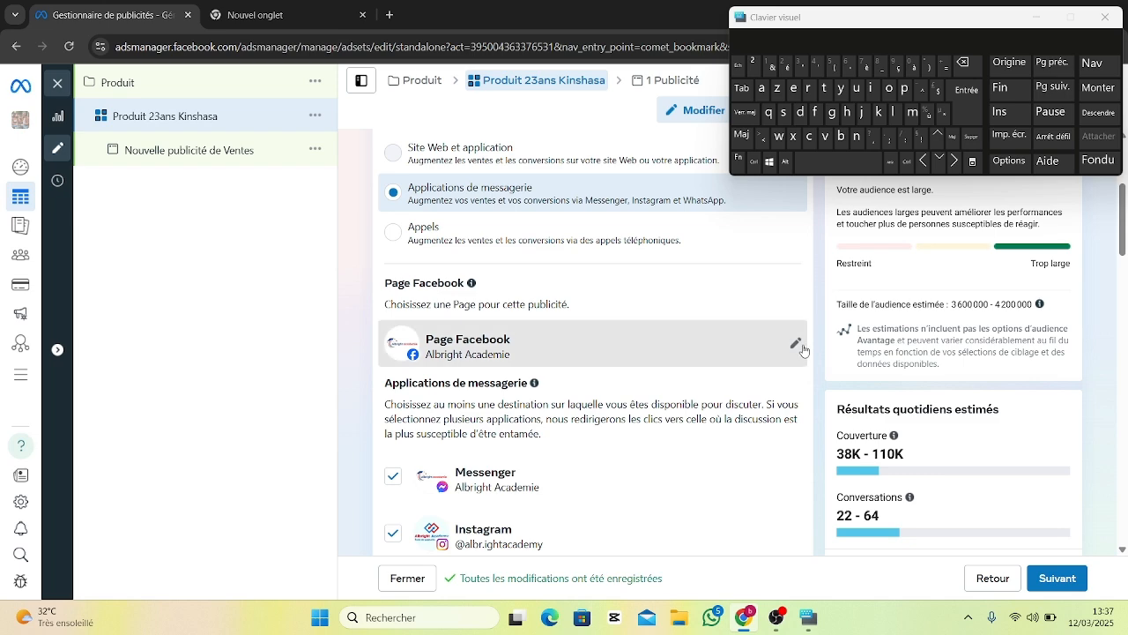
pyautogui.click(511, 198)
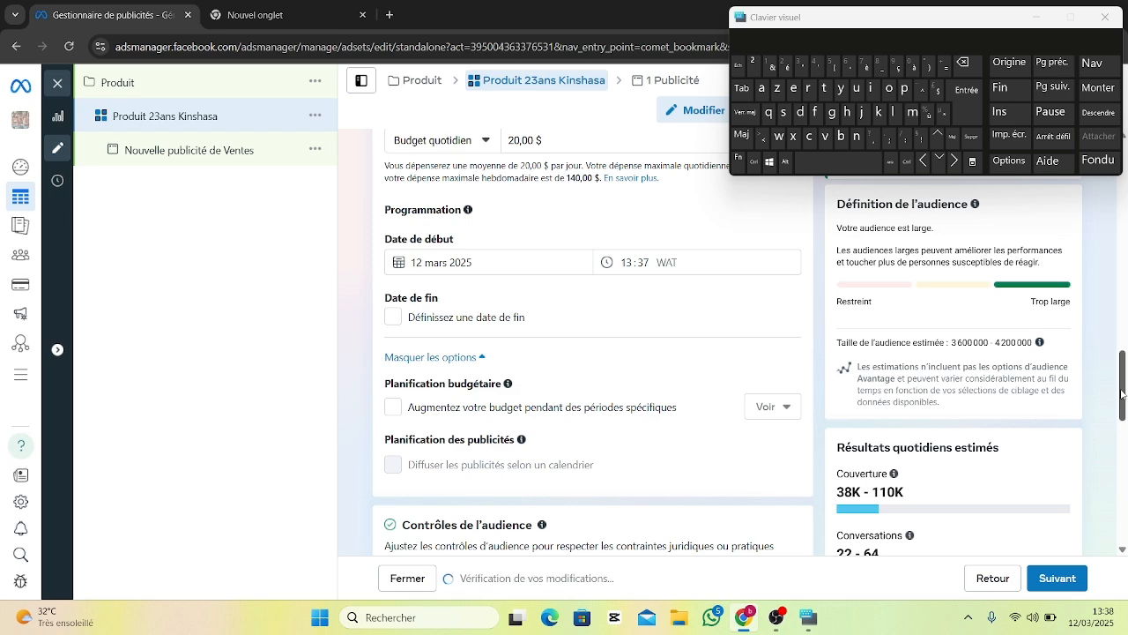
# Step: Make WhatsApp the only messaging destination by enabling it and disabling Messenger and Instagram
pyautogui.scroll(3, 1123, 357)
pyautogui.moveTo(1123, 357); pyautogui.dragTo(1125, 271)
pyautogui.click(394, 256)
pyautogui.click(394, 326)
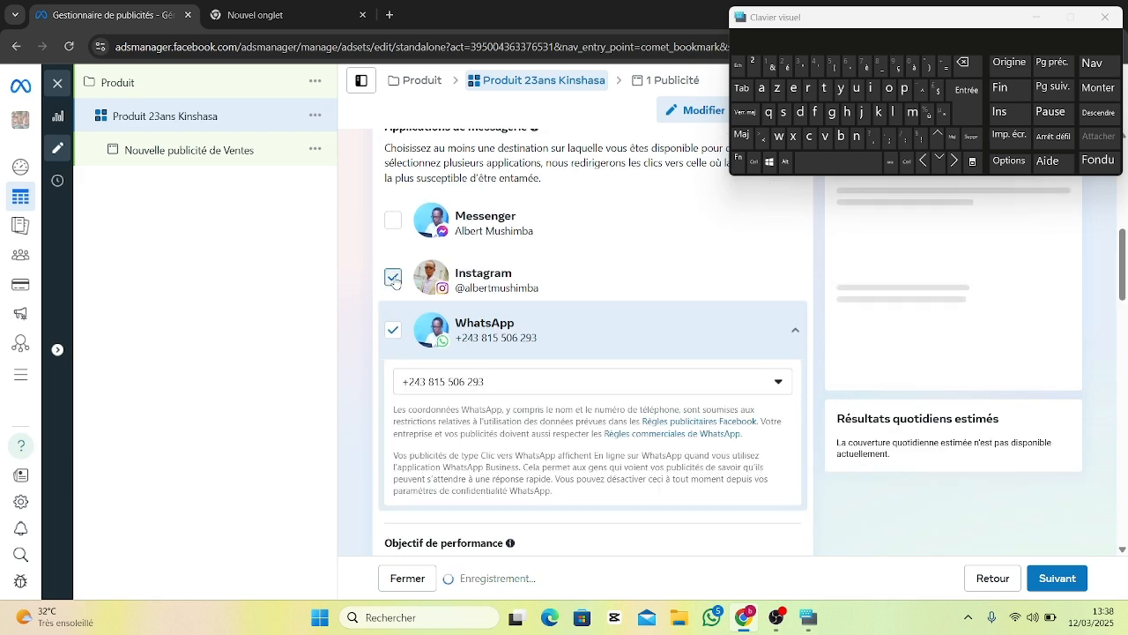
pyautogui.click(394, 278)
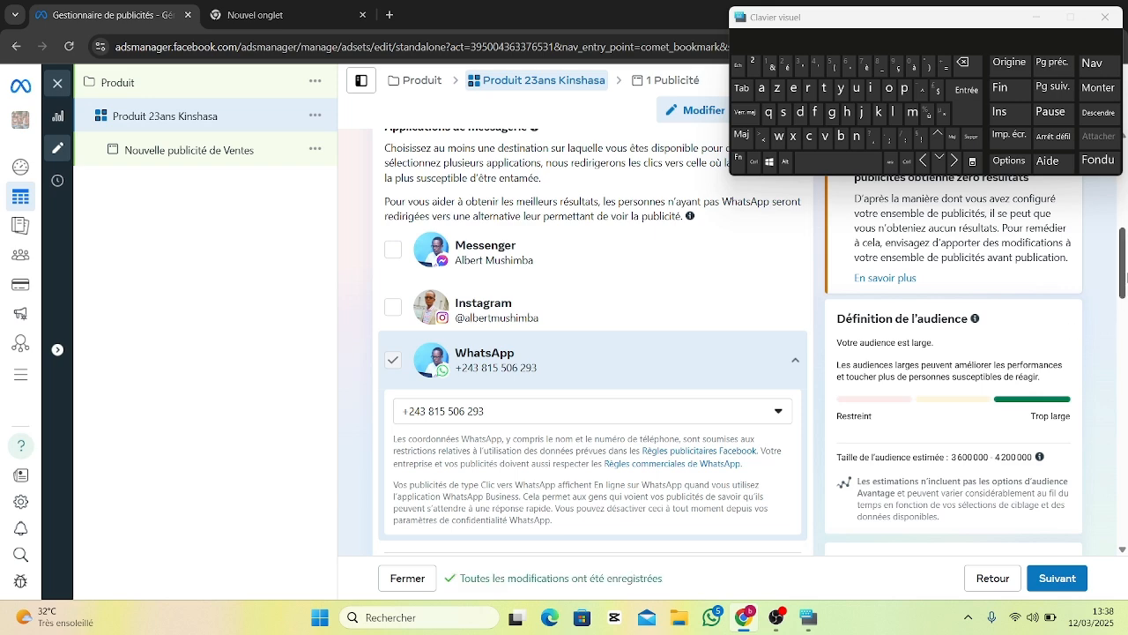
# Step: Set the ad set's daily budget to 5,00 $
pyautogui.moveTo(1125, 278); pyautogui.dragTo(1123, 401)
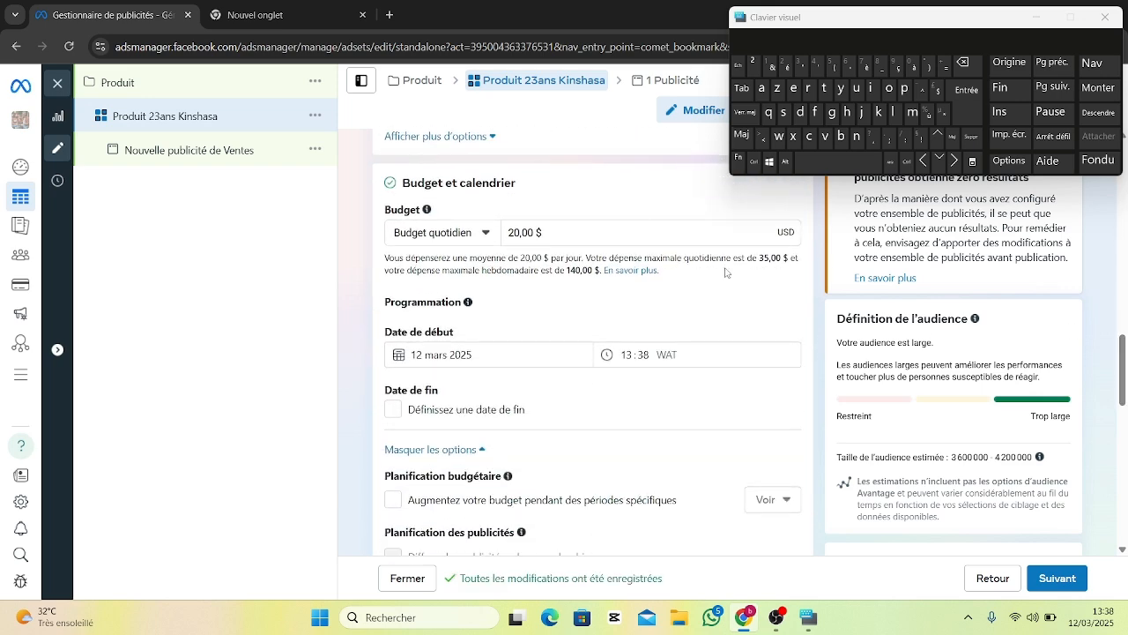
pyautogui.click(519, 233)
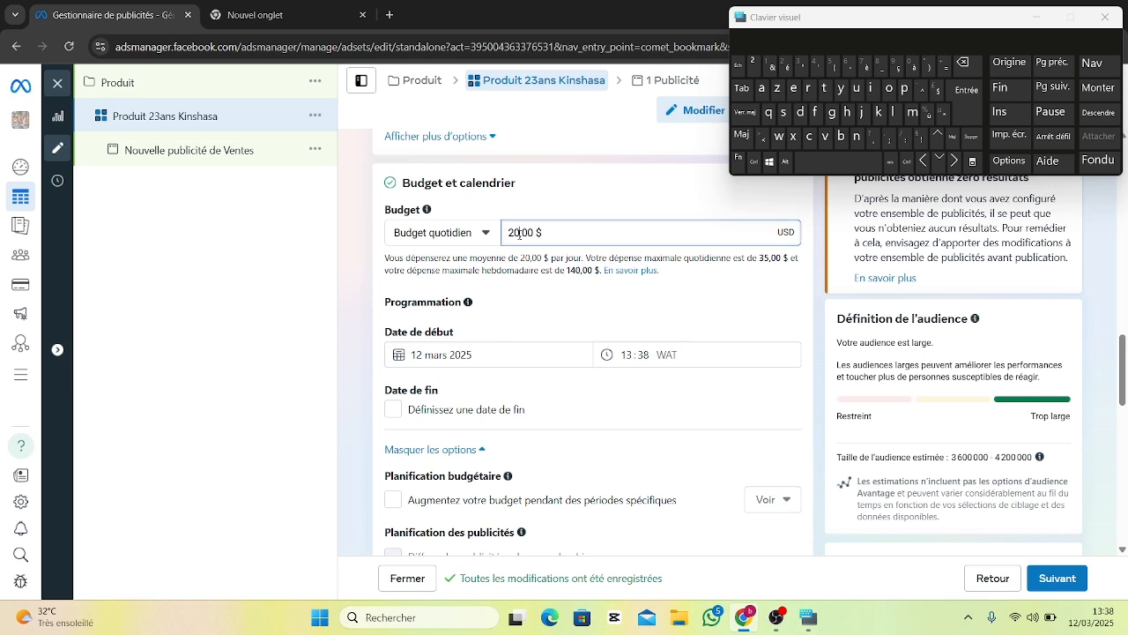
pyautogui.click(968, 63)
pyautogui.click(967, 63)
pyautogui.write('5')
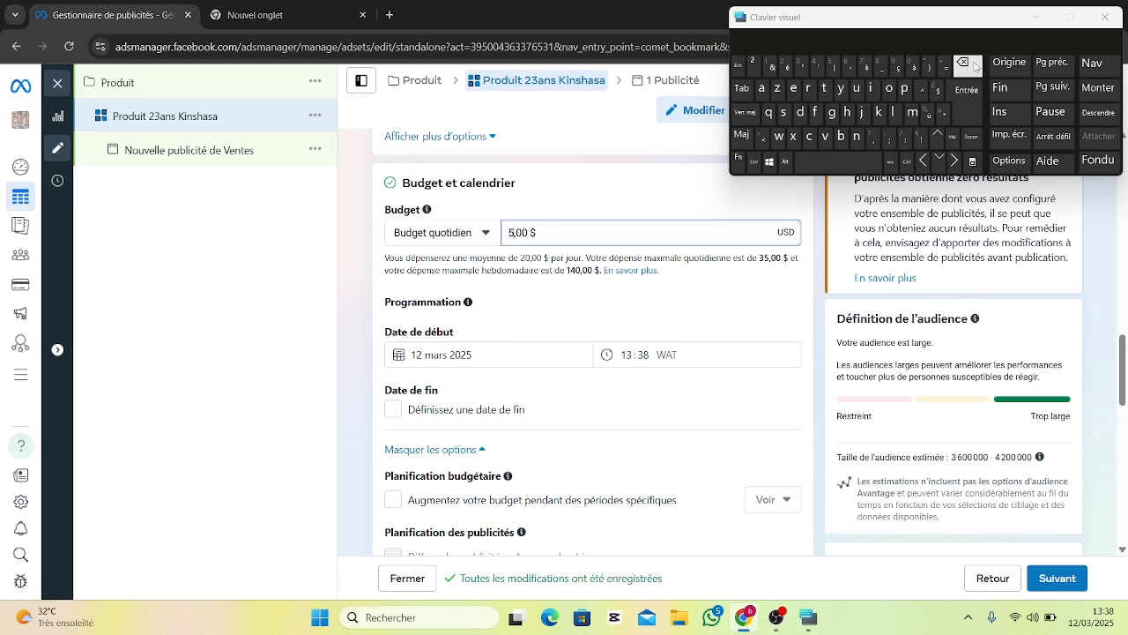
pyautogui.click(638, 214)
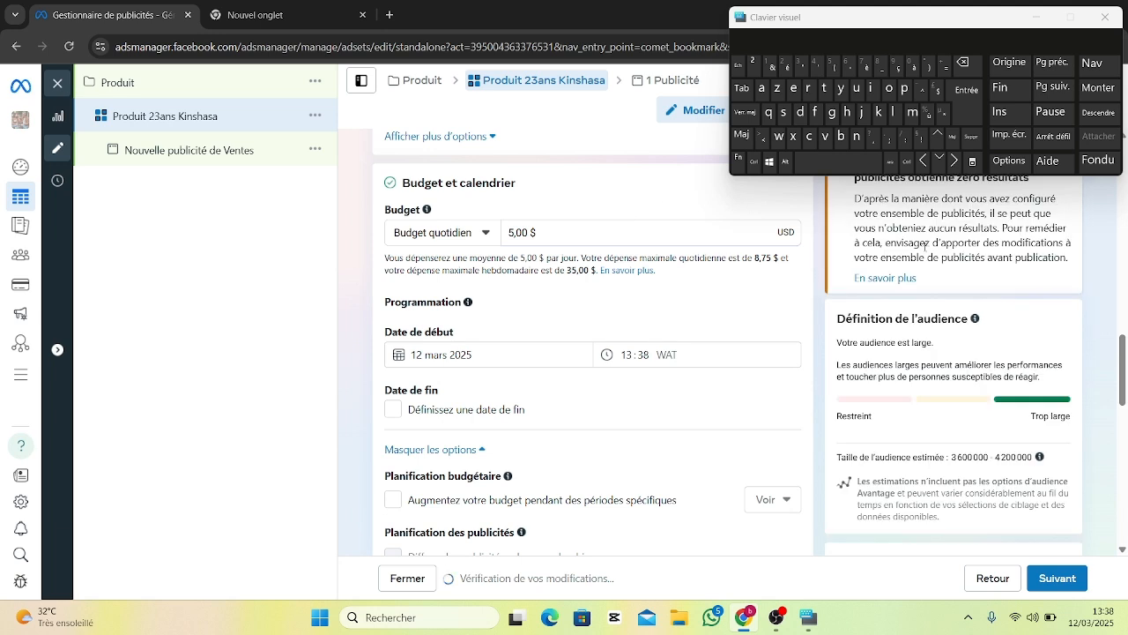
# Step: Set the ad set's start time on 12 mars 2025 to 14:25
pyautogui.scroll(-1, 1122, 388)
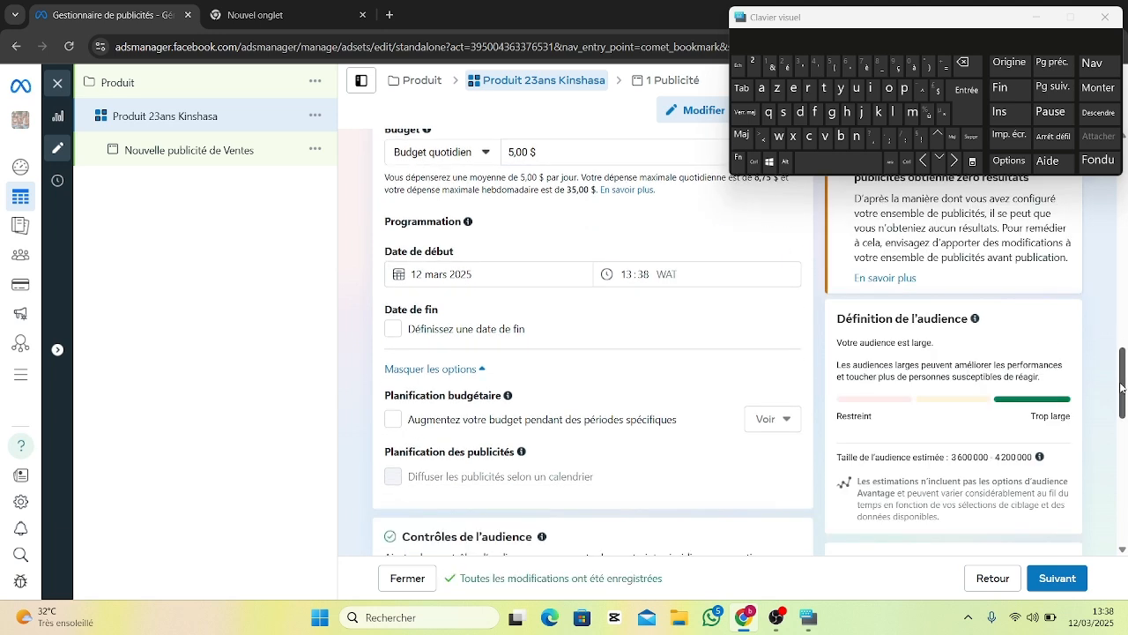
pyautogui.click(622, 274)
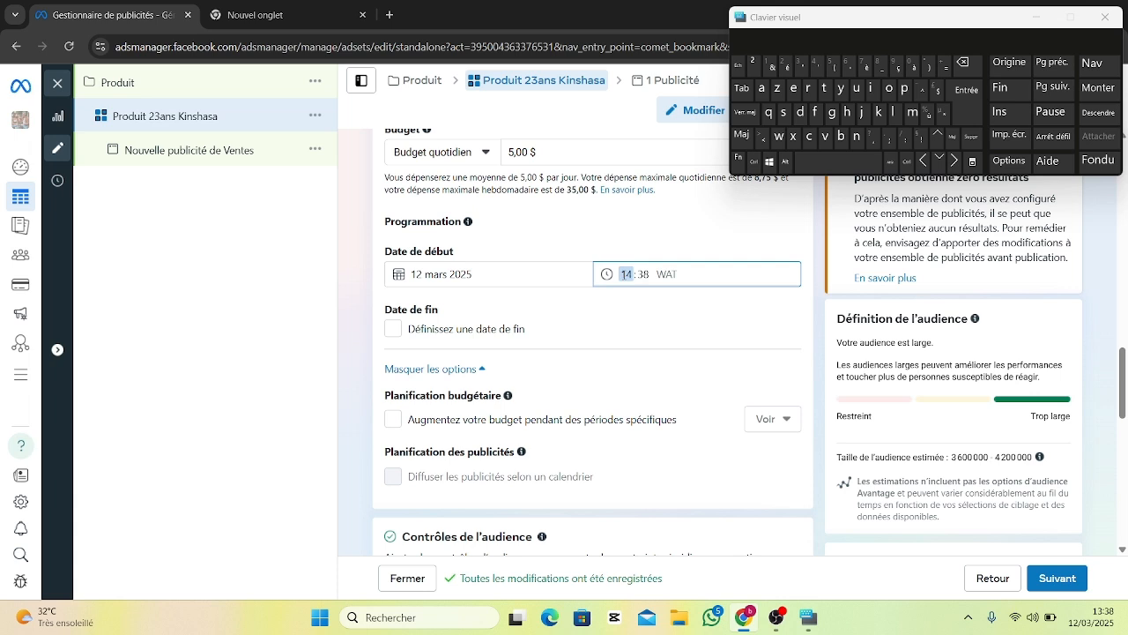
pyautogui.click(643, 274)
pyautogui.click(660, 250)
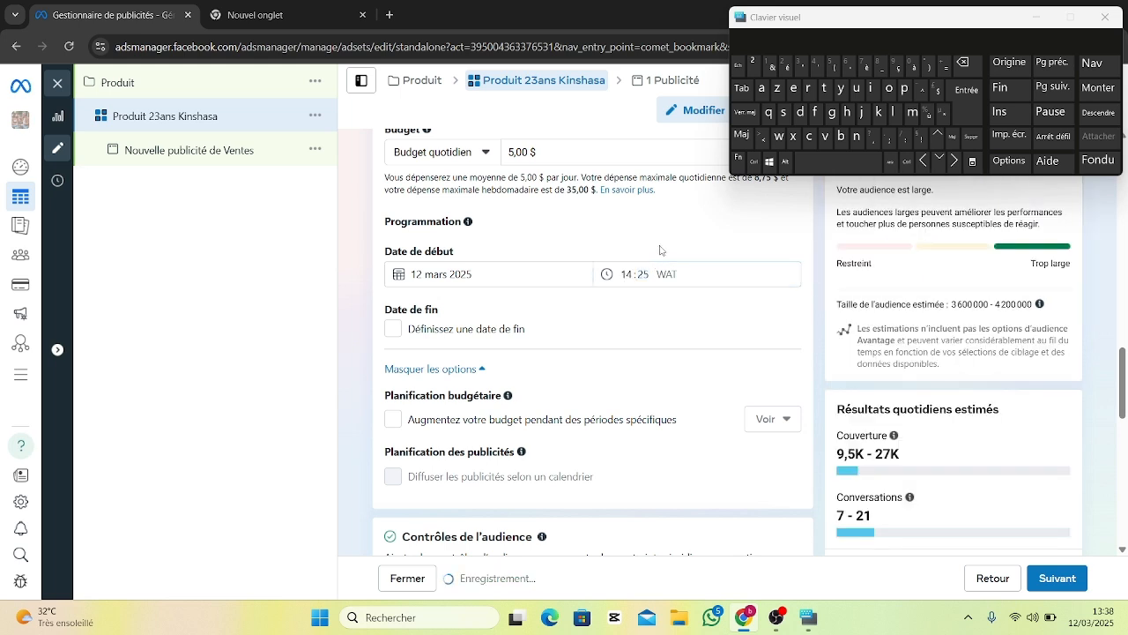
# Step: Enable an end date for the ad set and set it to 16 mars 2025
pyautogui.click(393, 329)
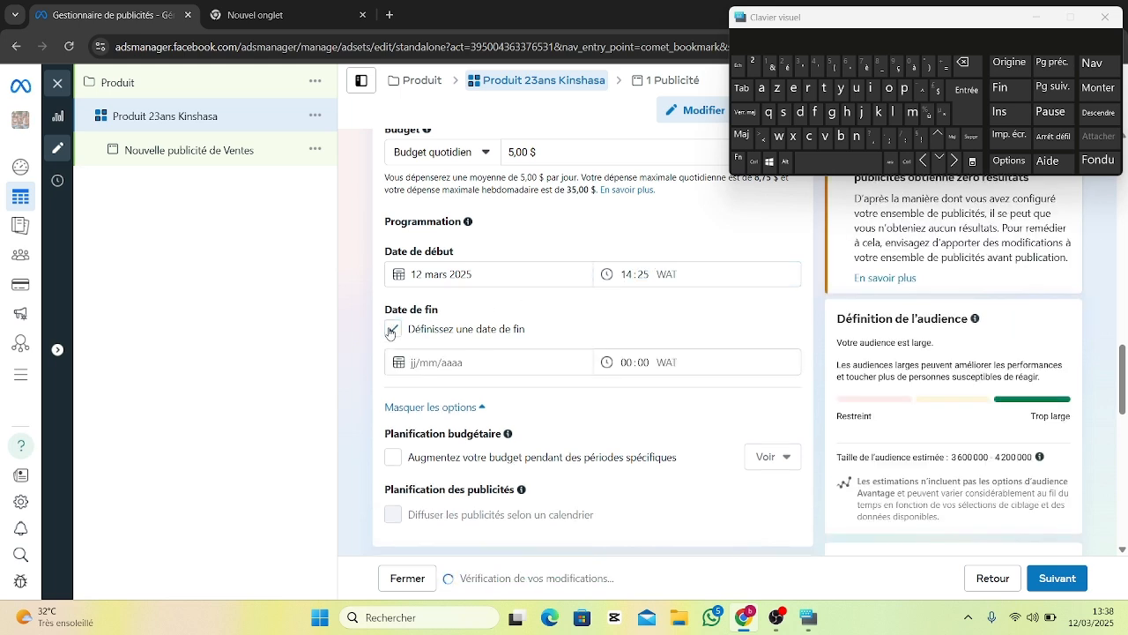
pyautogui.click(426, 364)
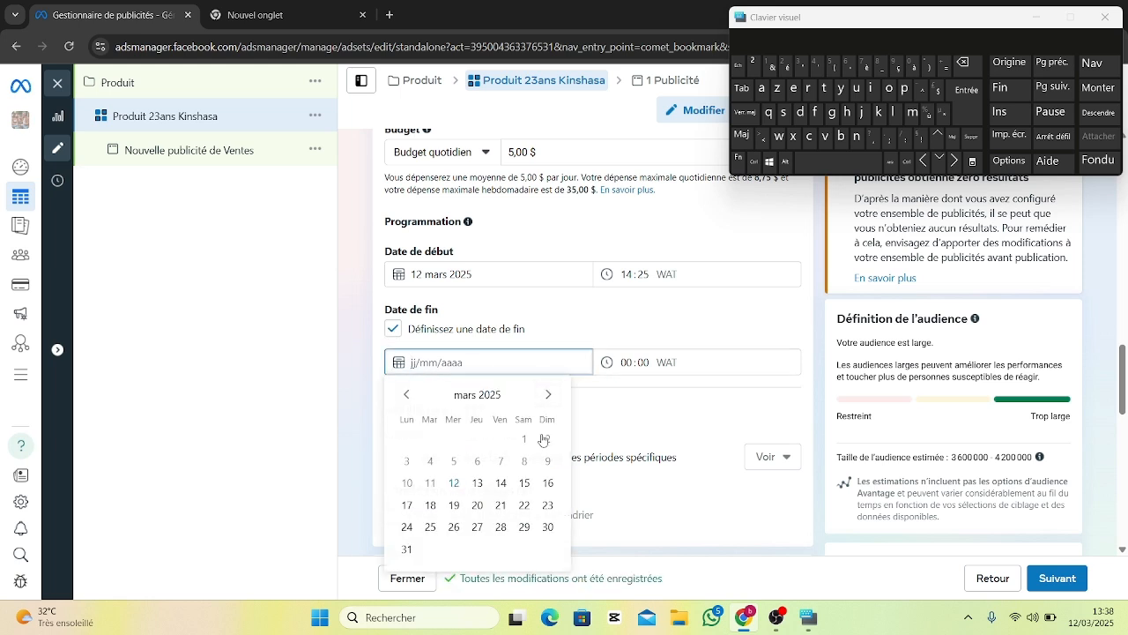
pyautogui.click(548, 484)
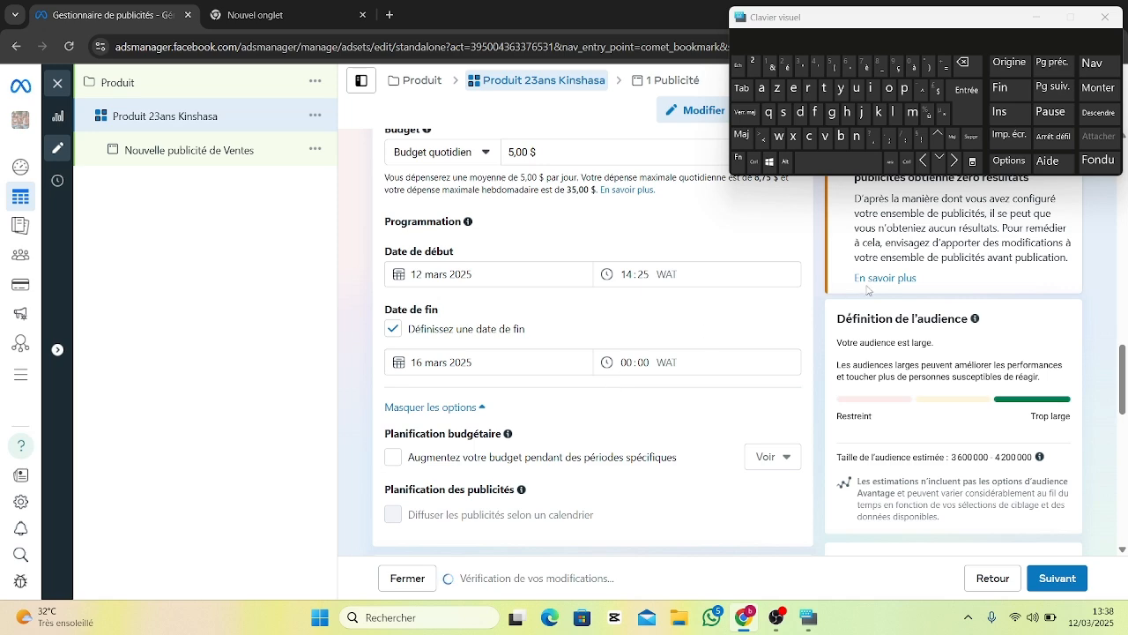
# Step: Replace the République démocratique du Congo location with the city of Kinshasa in the audience controls
pyautogui.moveTo(1122, 370); pyautogui.dragTo(1122, 391)
pyautogui.scroll(-5, 1122, 391)
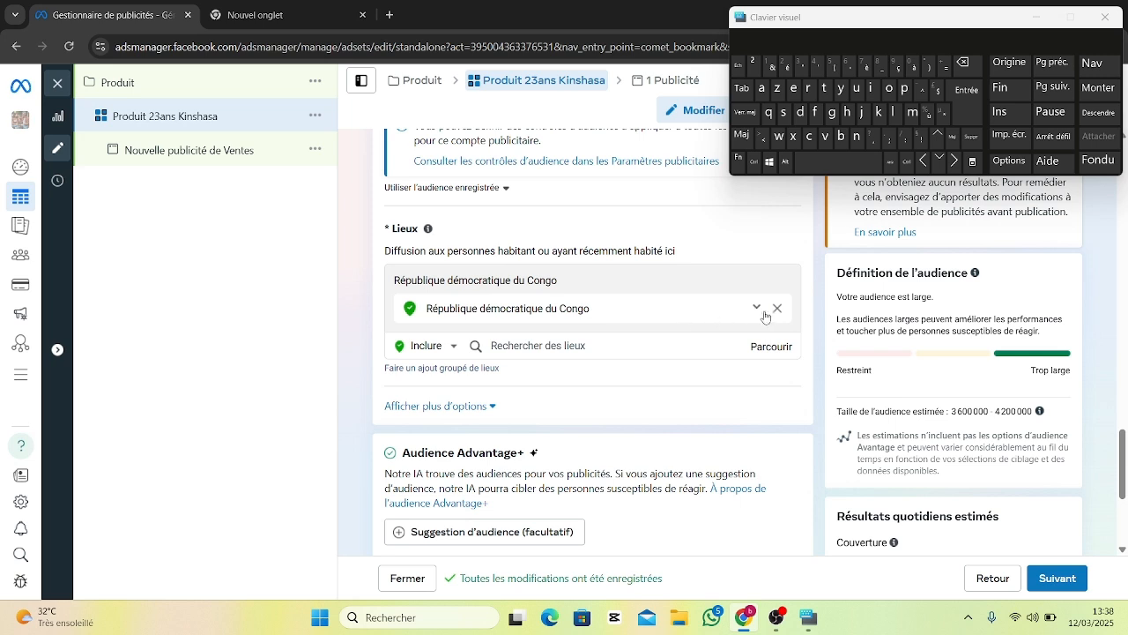
pyautogui.click(776, 311)
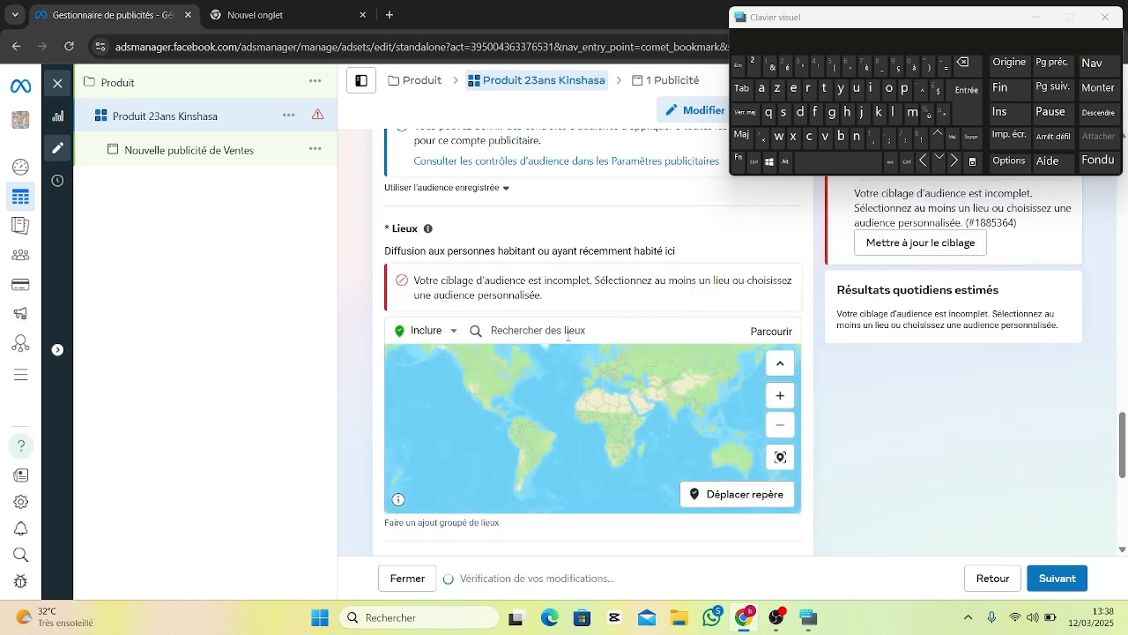
pyautogui.write('Kinshasa')
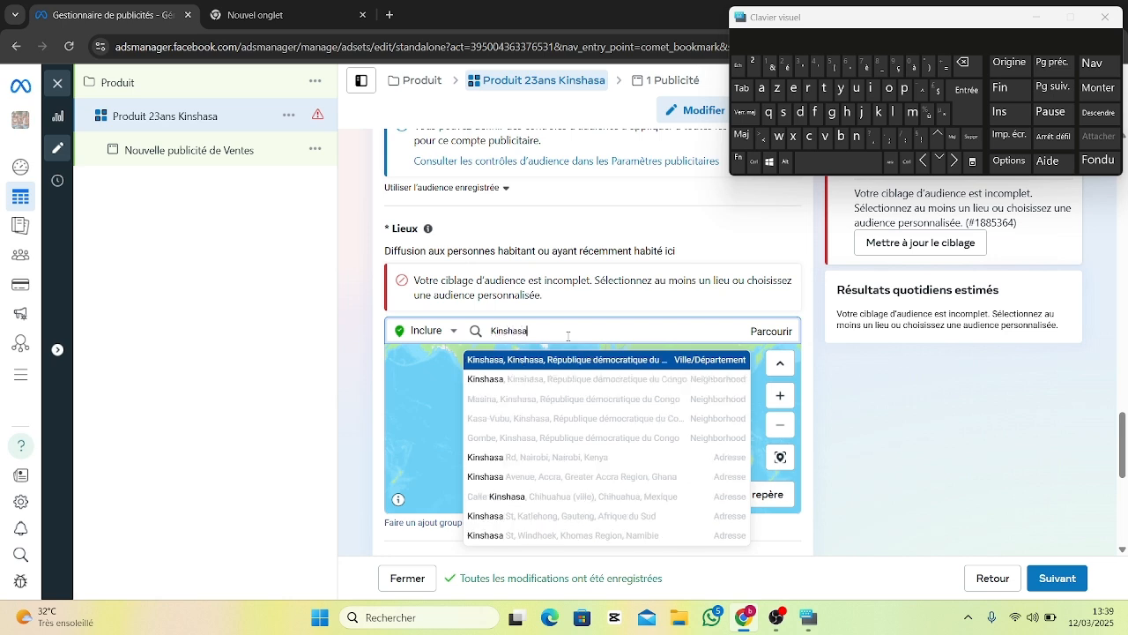
pyautogui.click(518, 358)
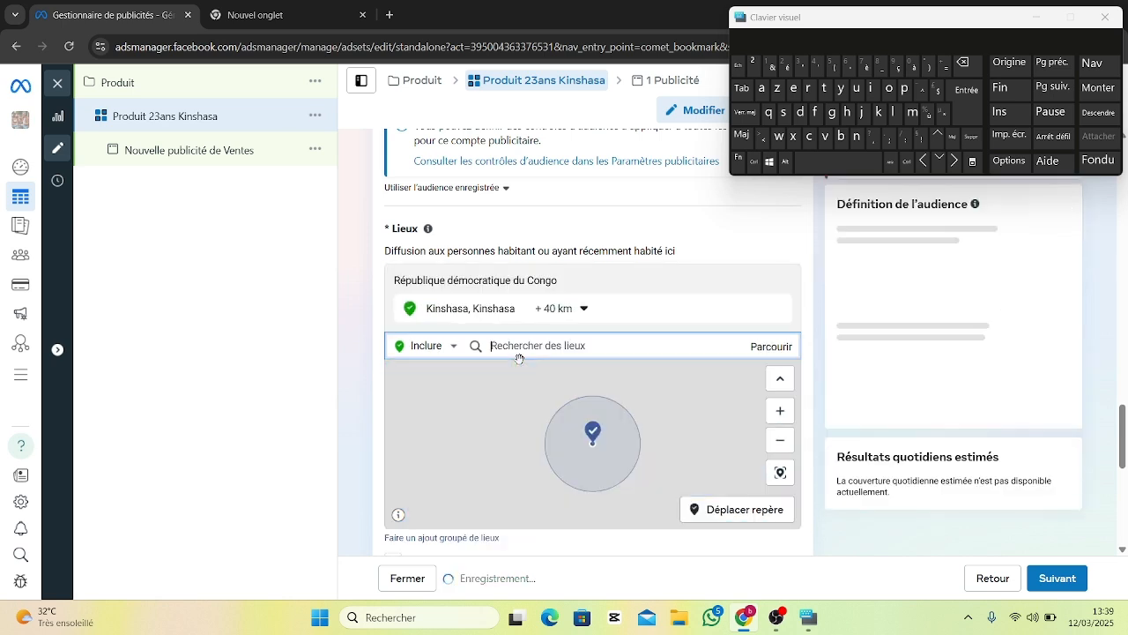
# Step: Set the radius around Kinshasa to 22 km and disable reaching more people likely to respond to the ads
pyautogui.click(573, 314)
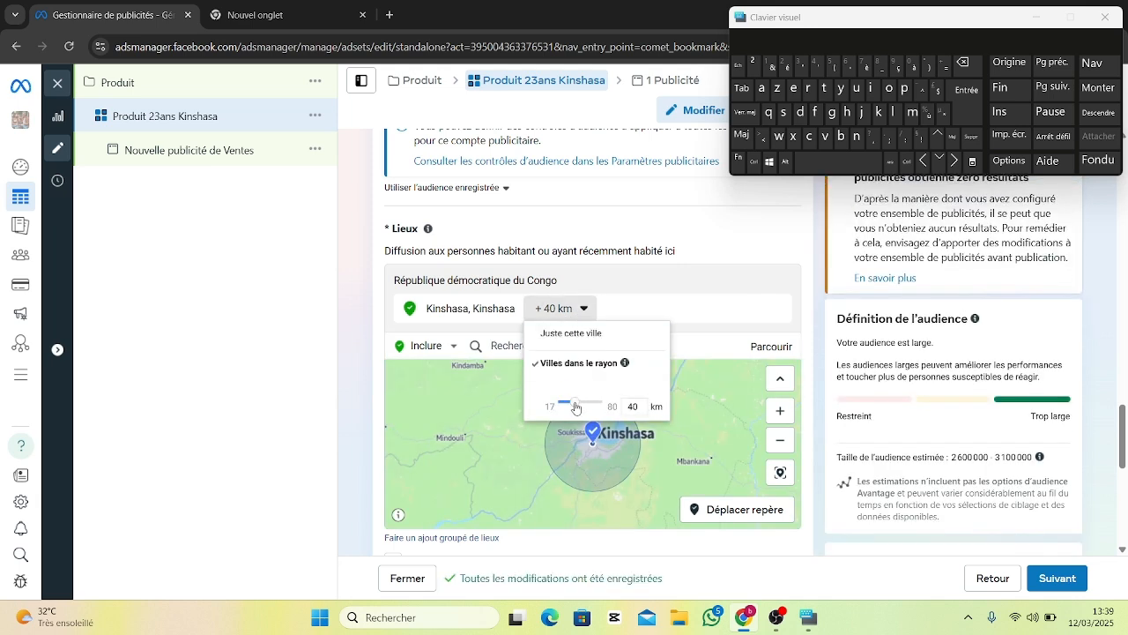
pyautogui.moveTo(576, 408); pyautogui.dragTo(566, 407)
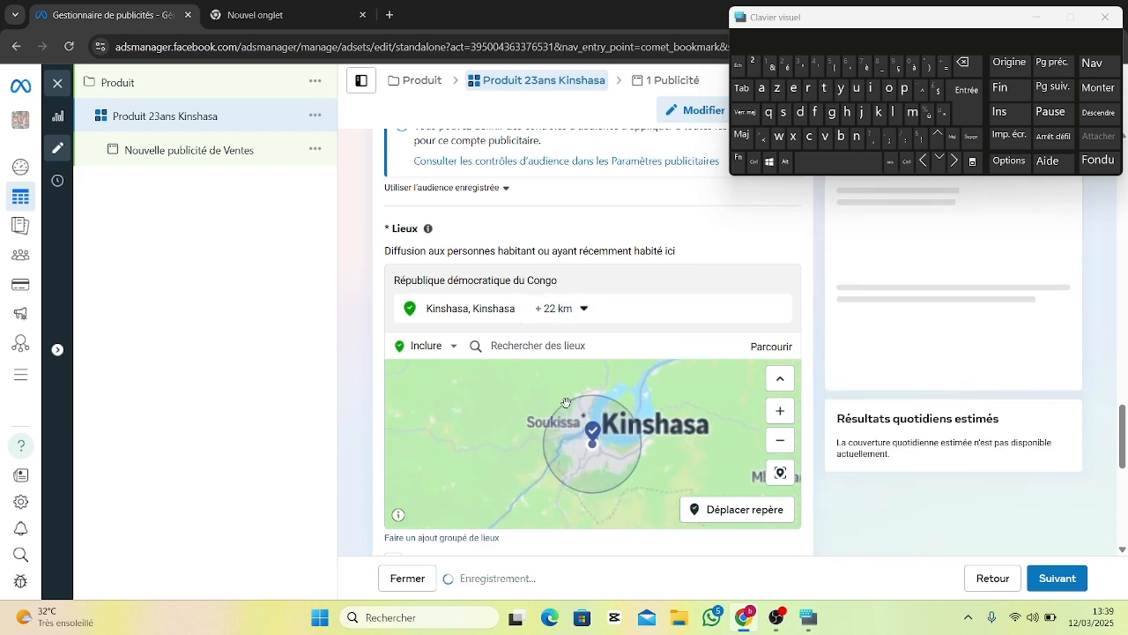
pyautogui.scroll(-3, 1120, 453)
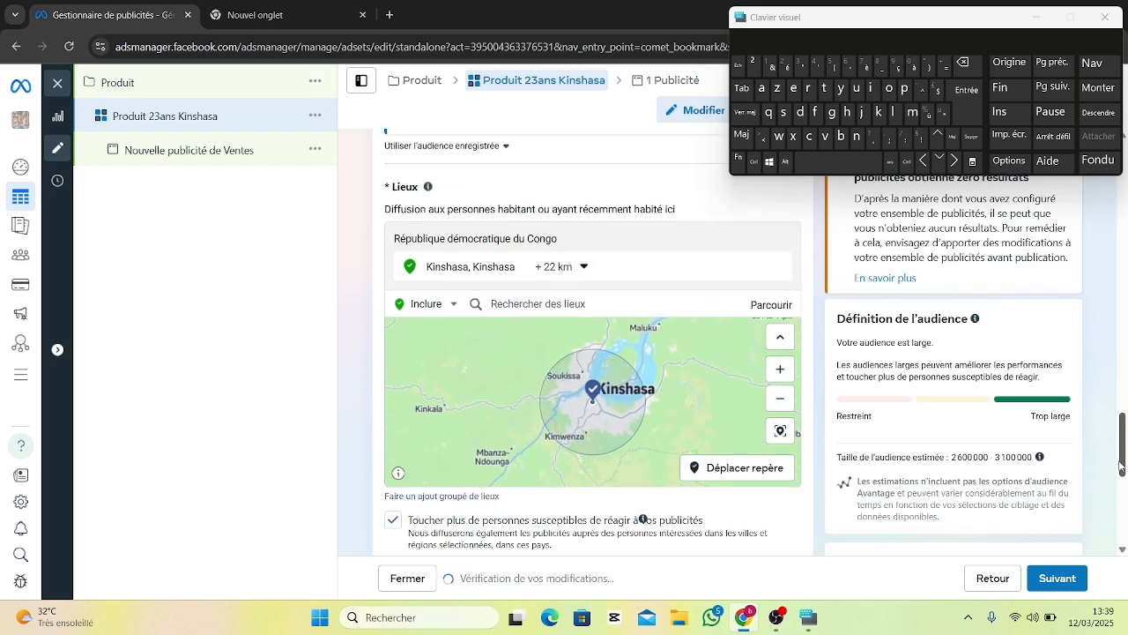
pyautogui.click(393, 273)
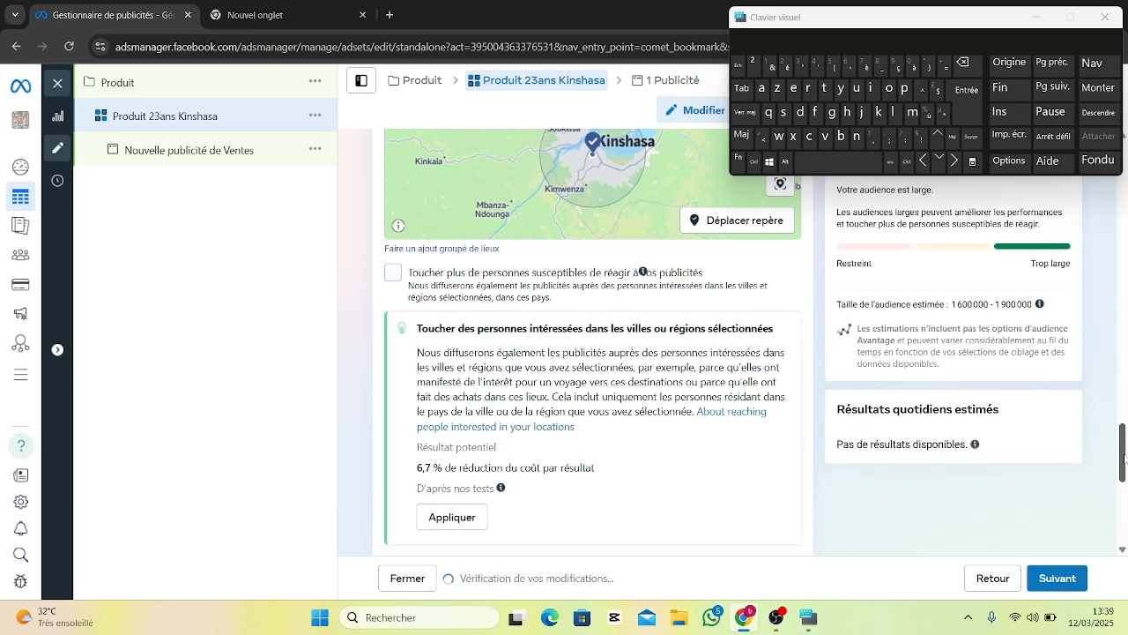
# Step: Show more audience control options and set the minimum age to 22
pyautogui.scroll(-4, 1123, 431)
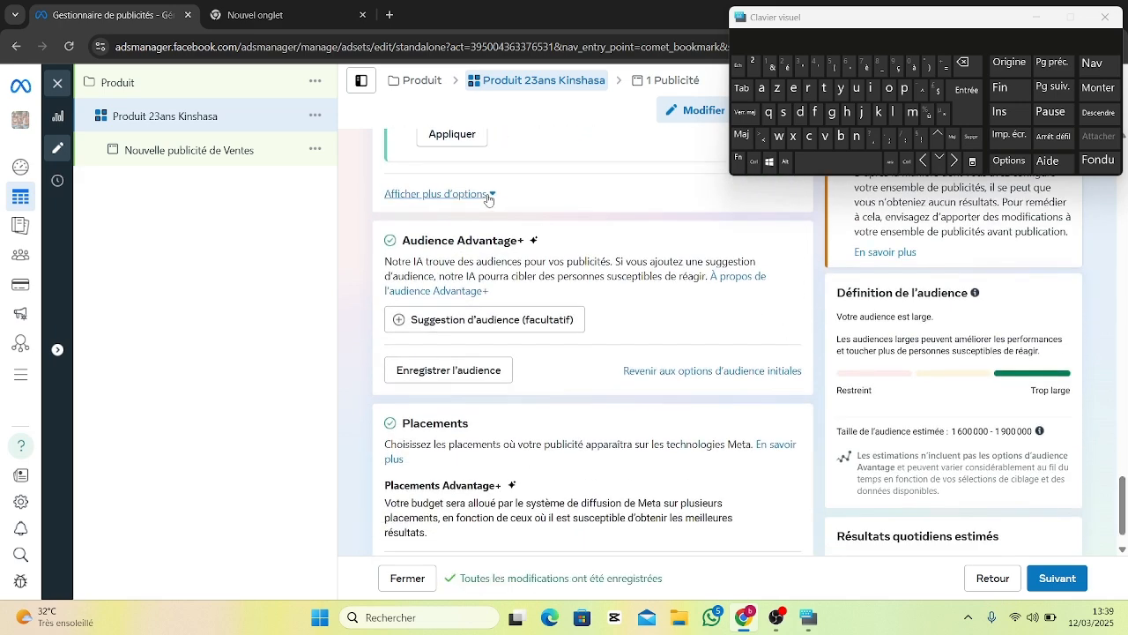
pyautogui.click(487, 194)
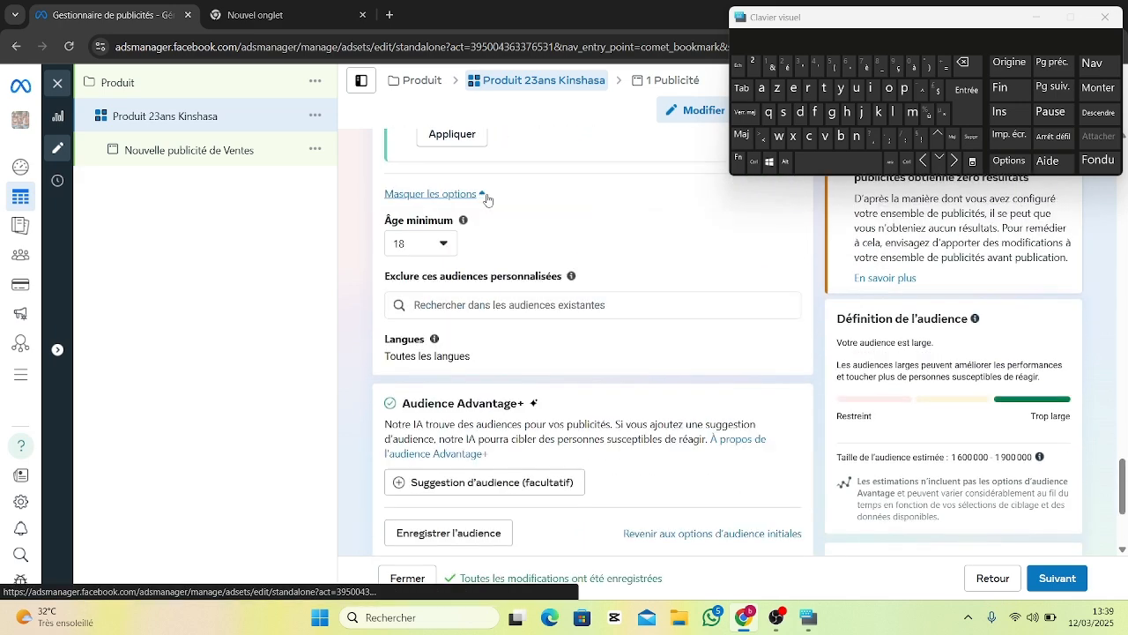
pyautogui.click(428, 247)
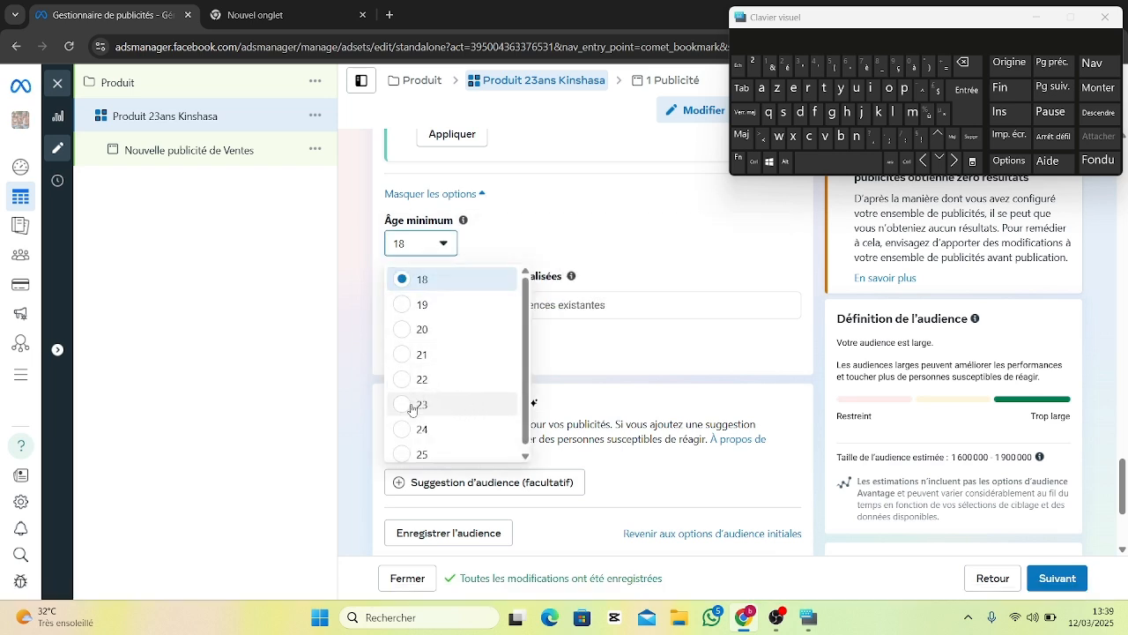
pyautogui.click(415, 379)
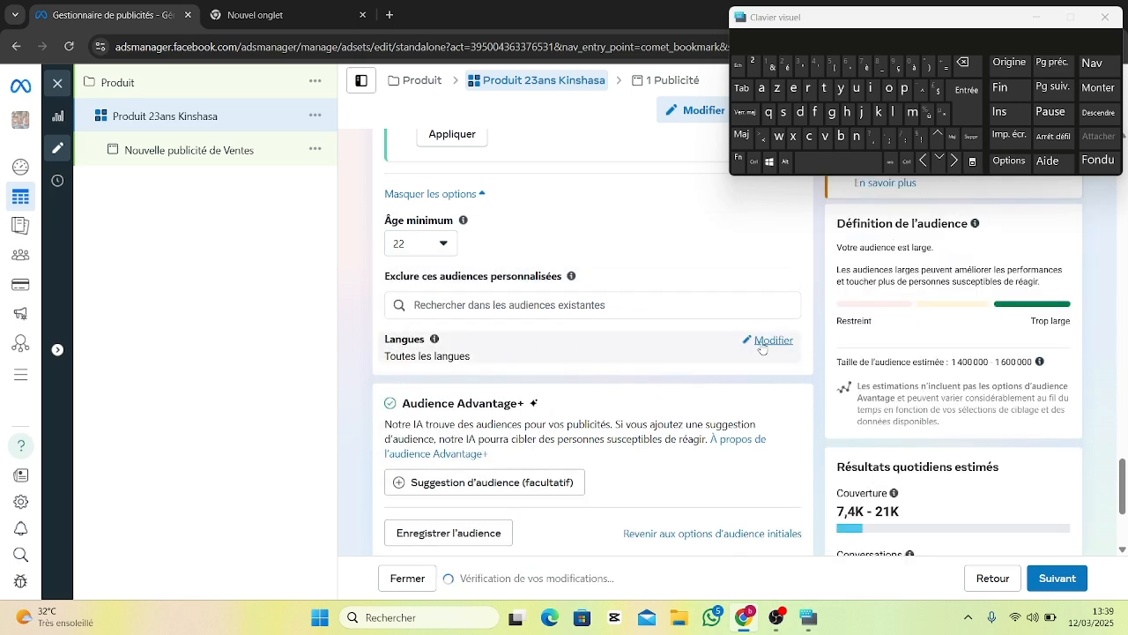
# Step: Limit the audience language to Français (tout)
pyautogui.click(760, 342)
pyautogui.click(478, 398)
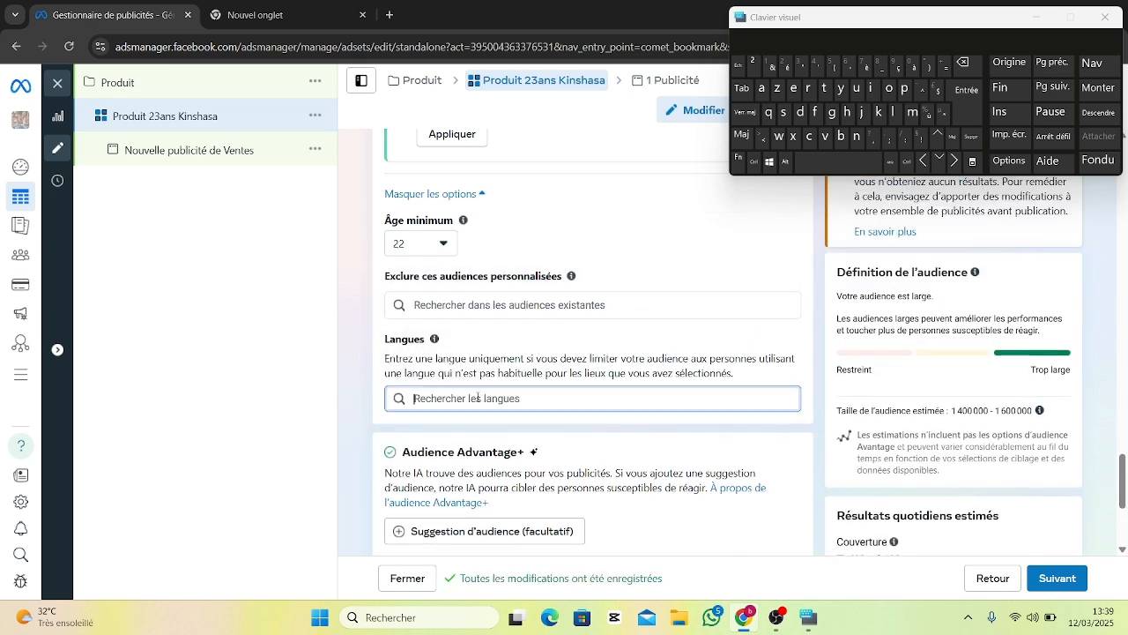
pyautogui.write('fr')
pyautogui.click(432, 465)
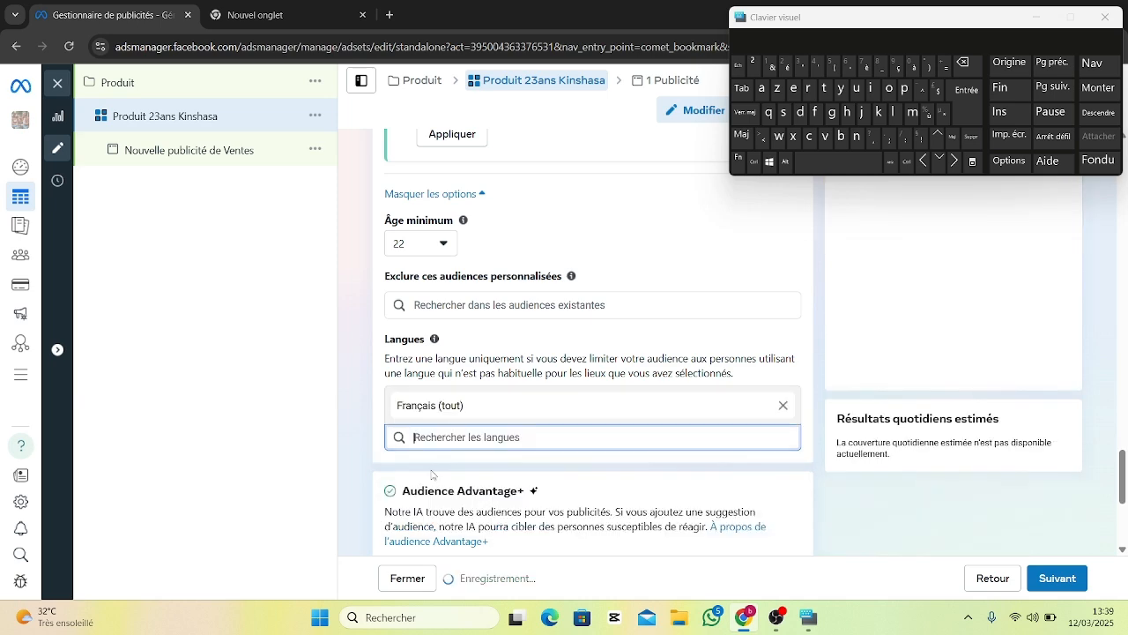
# Step: Expand the optional Advantage+ audience suggestion and open its gender setting for editing
pyautogui.moveTo(1122, 481); pyautogui.dragTo(1123, 519)
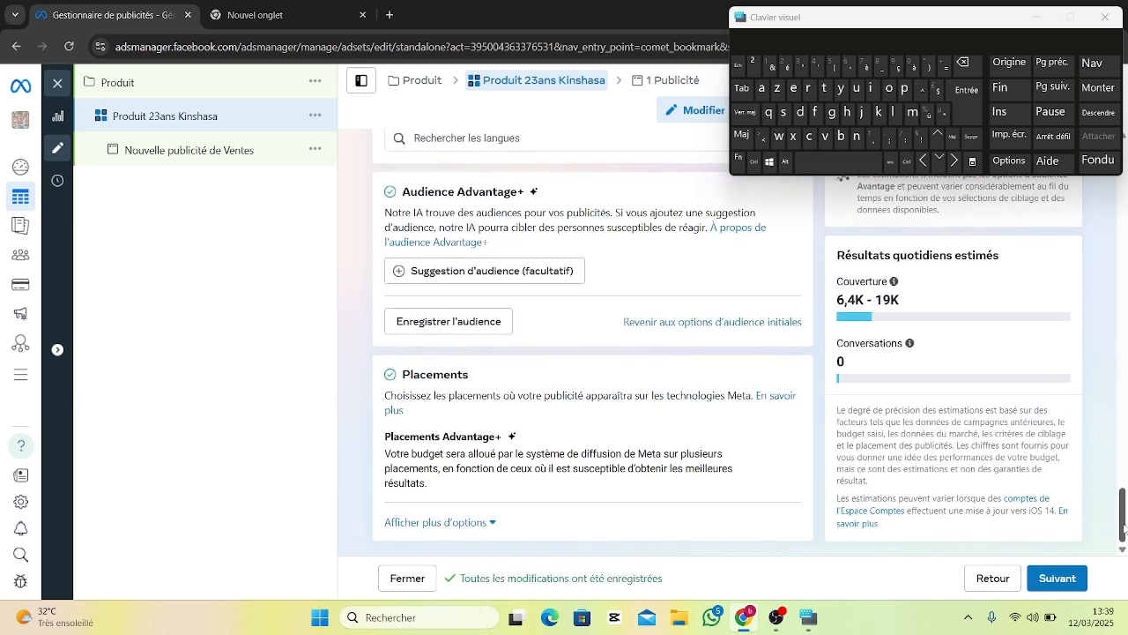
pyautogui.click(529, 270)
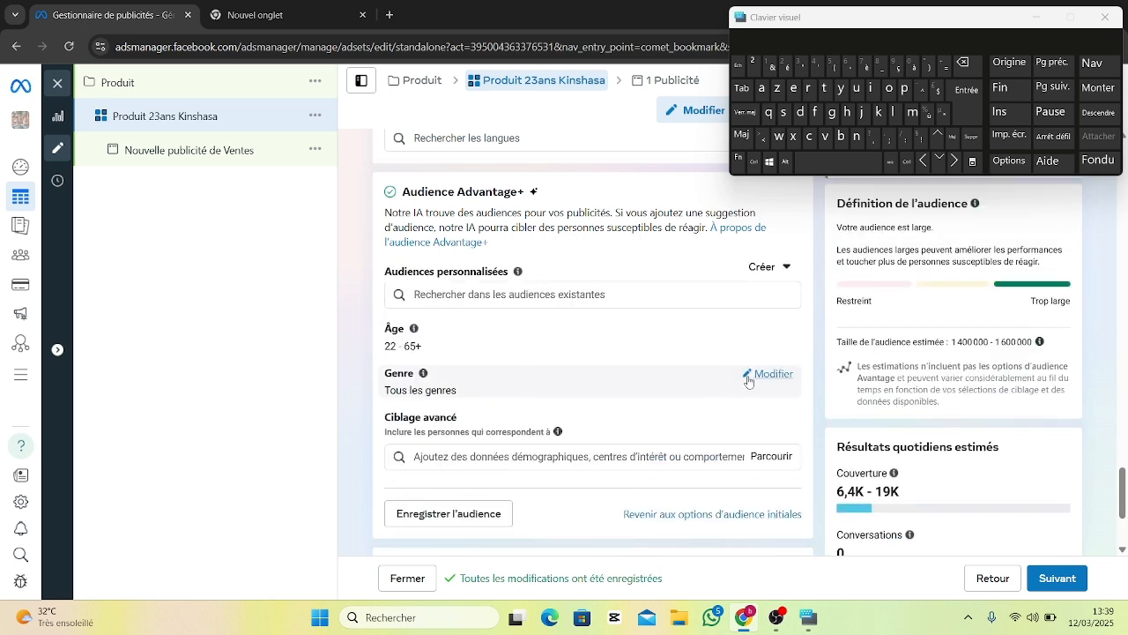
pyautogui.click(763, 381)
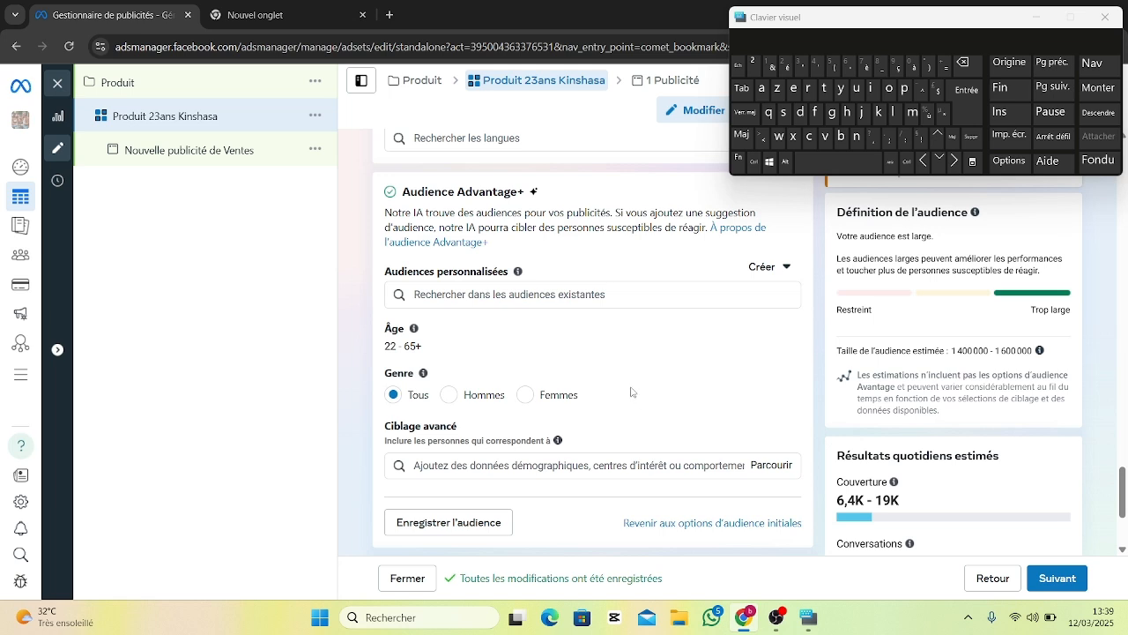
pyautogui.moveTo(423, 373)
# Step: Switch the ad set to manual placements and exclude the Audience Network and Messenger platforms
pyautogui.scroll(-2, 765, 443)
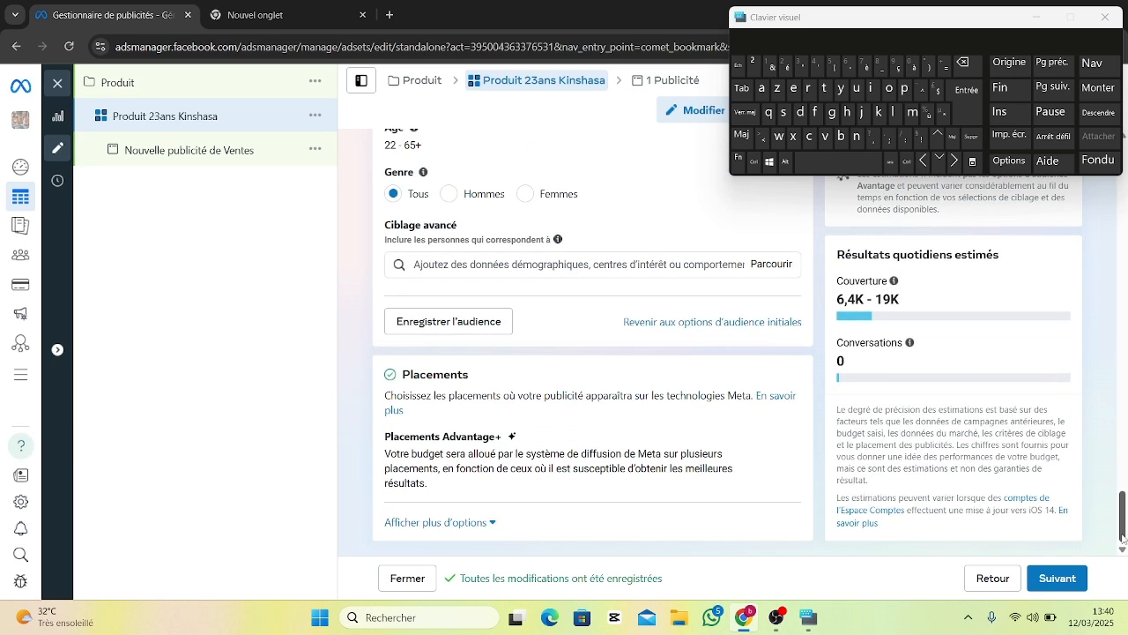
pyautogui.click(767, 439)
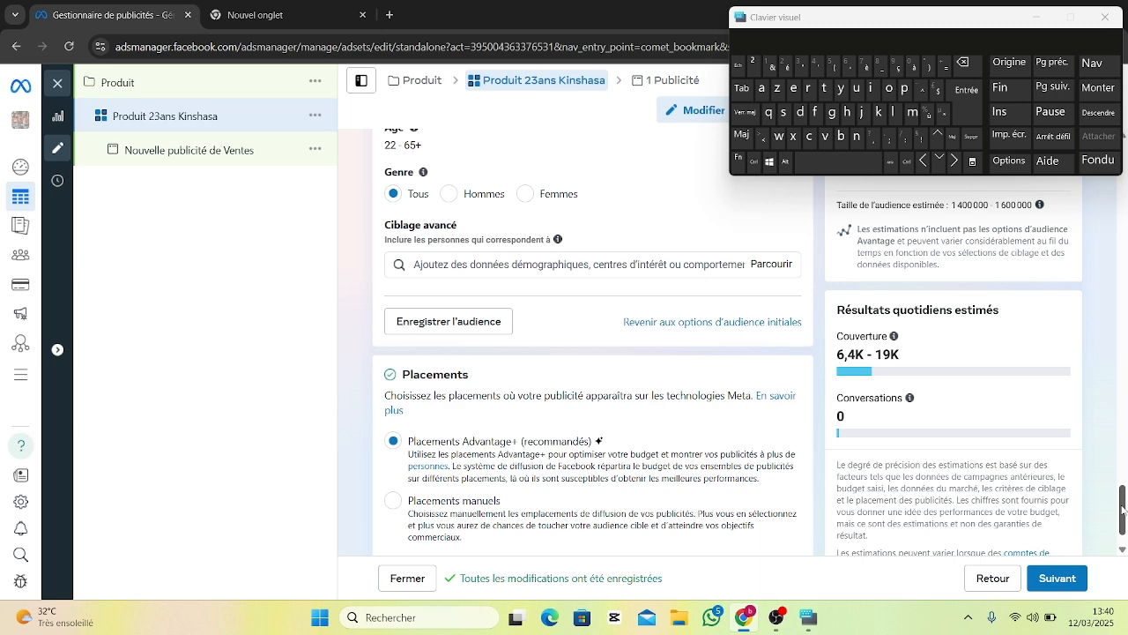
pyautogui.scroll(-1, 1123, 509)
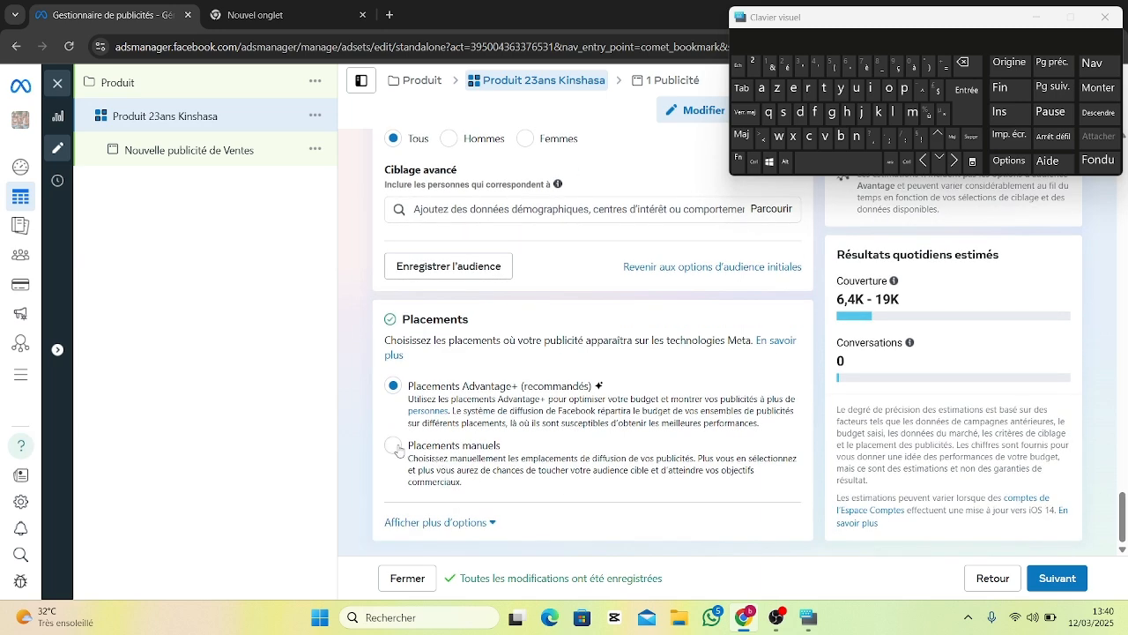
pyautogui.click(393, 445)
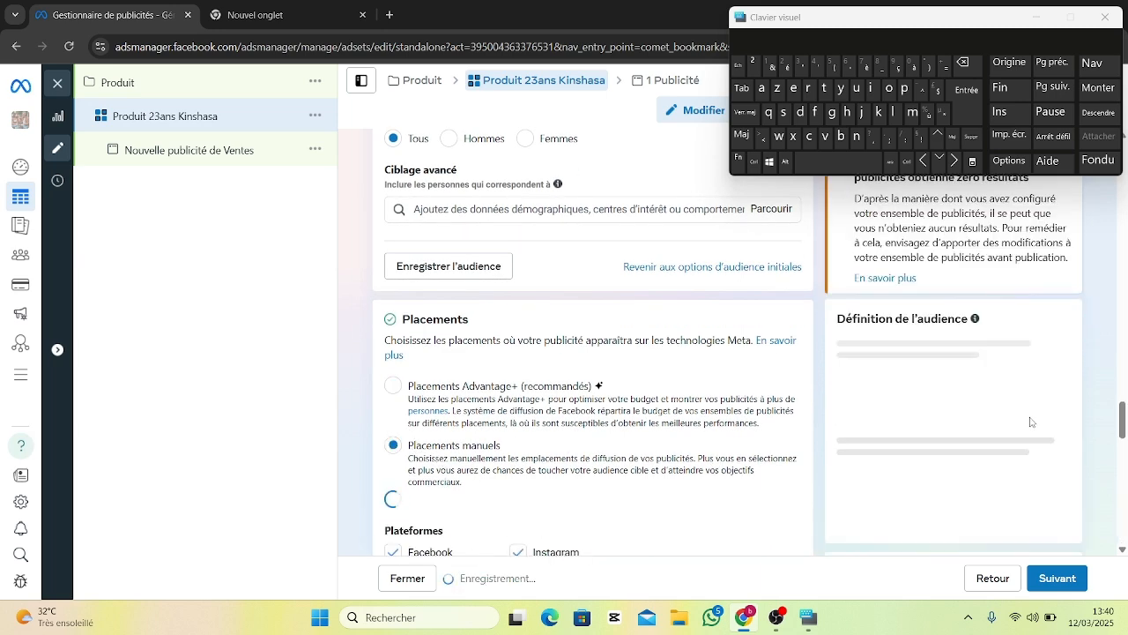
pyautogui.scroll(-4, 1121, 423)
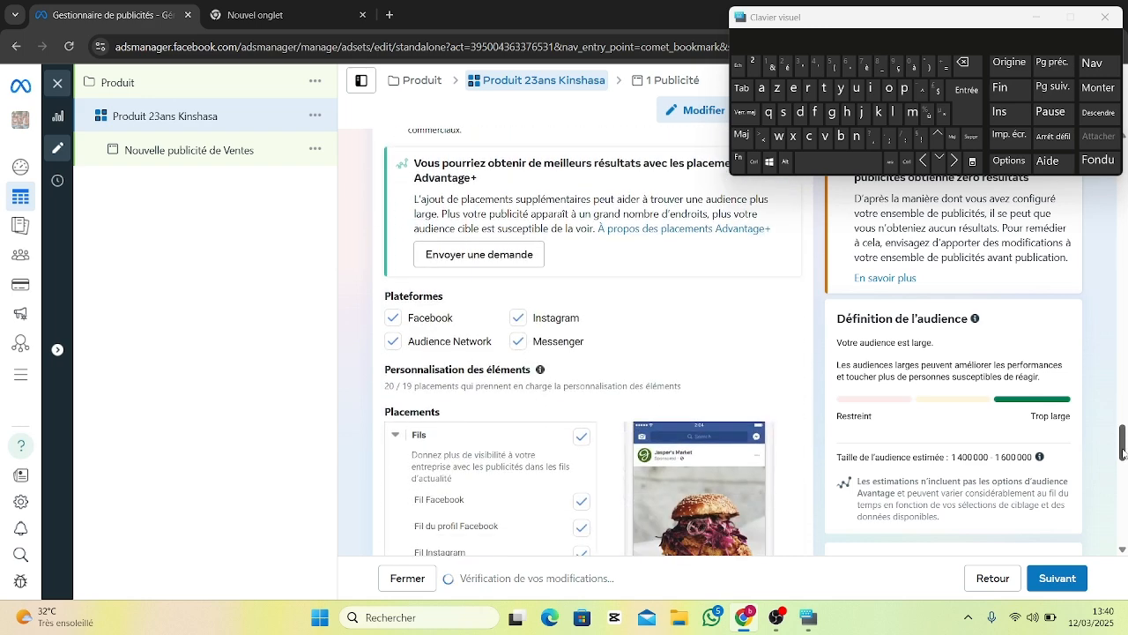
pyautogui.click(393, 341)
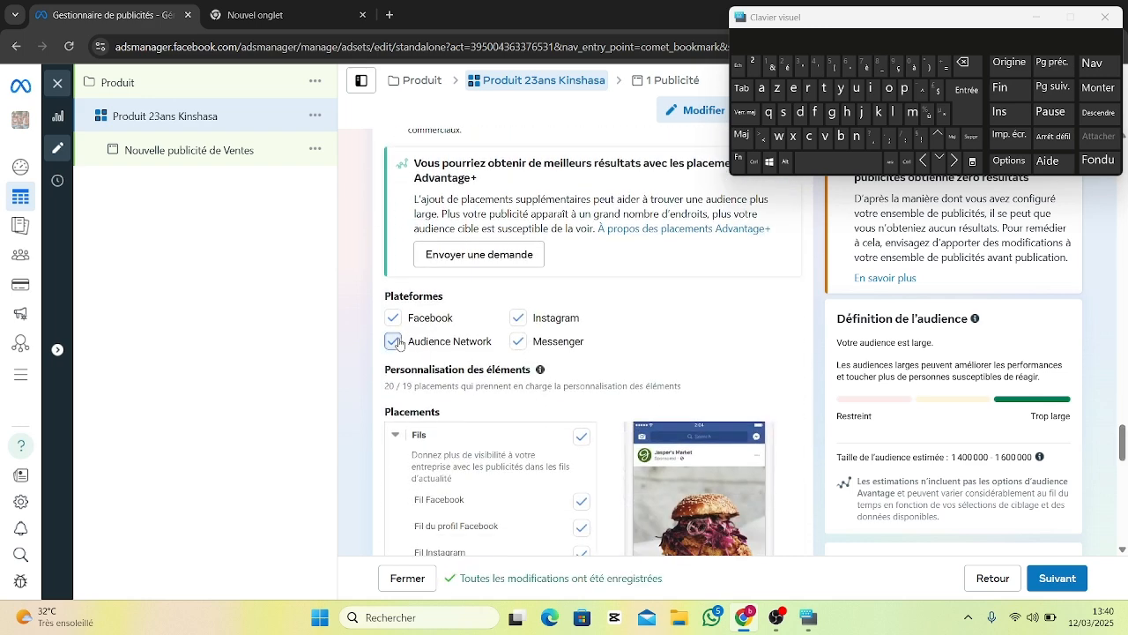
pyautogui.click(517, 342)
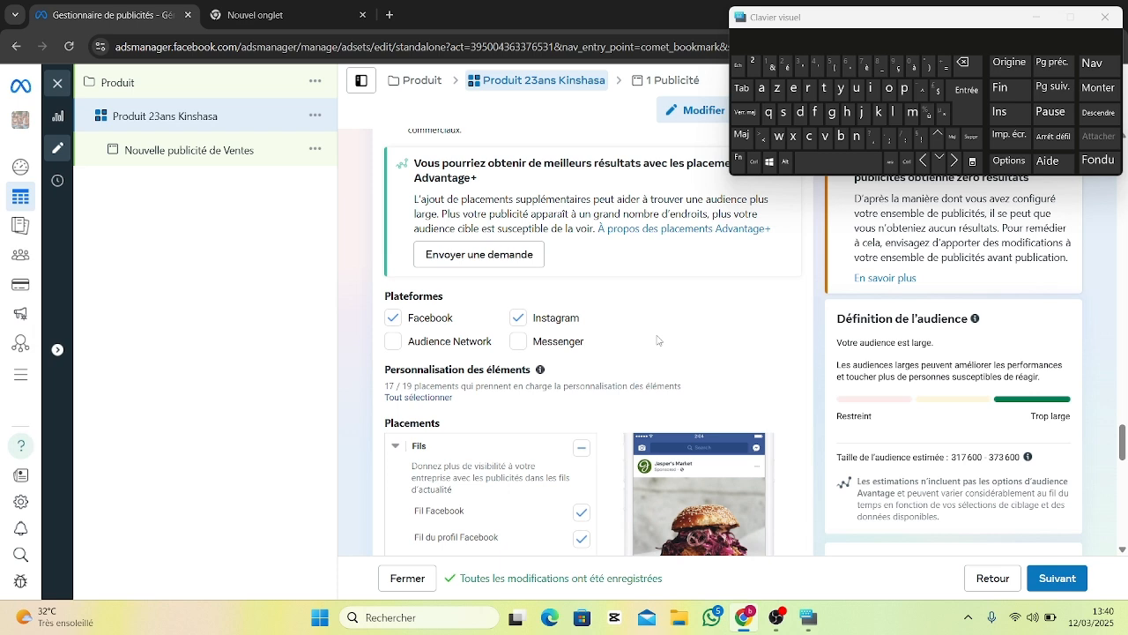
# Step: Continue to the ad level and rename the ad as Produit
pyautogui.click(1033, 585)
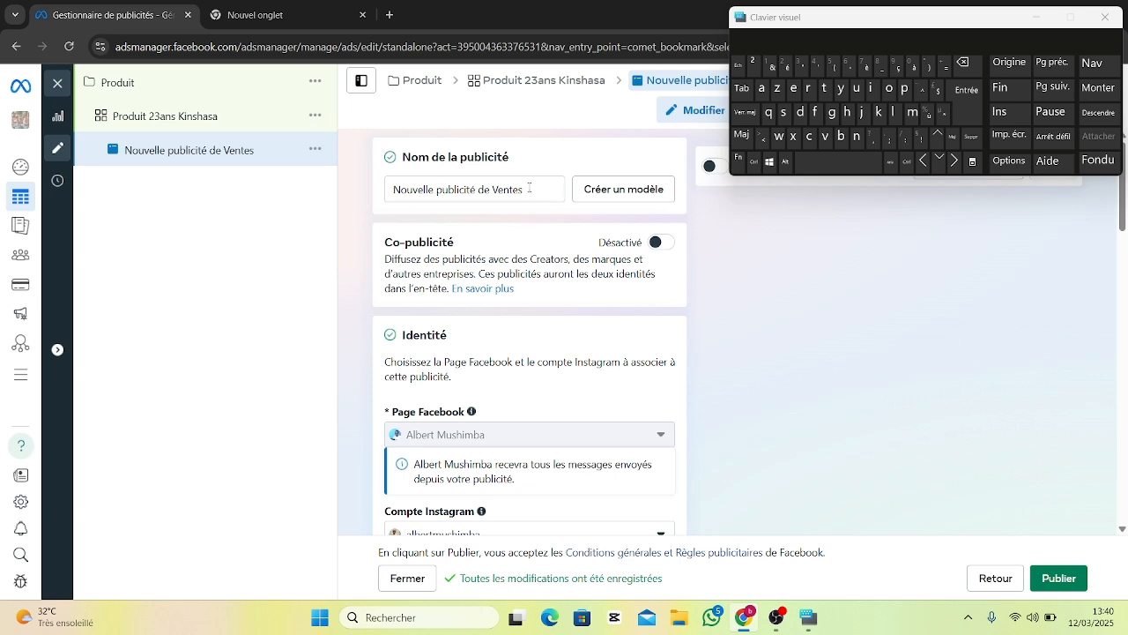
pyautogui.click(529, 188)
pyautogui.hotkey('ctrl', 'a')
pyautogui.press('capslock')
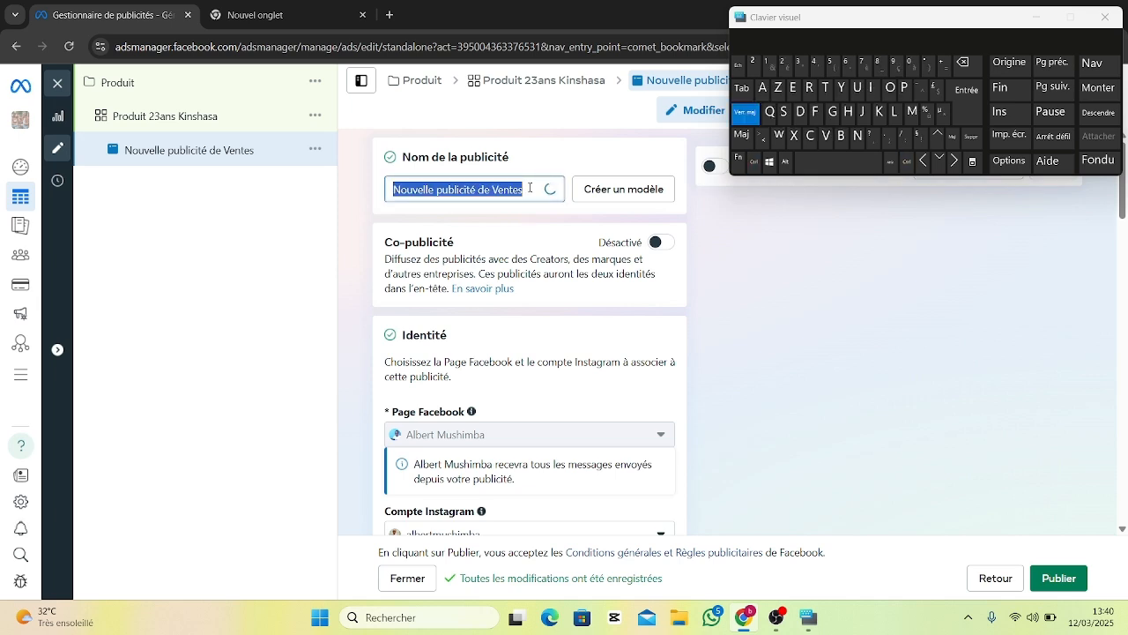
pyautogui.write('P')
pyautogui.press('capslock')
pyautogui.write('roduit')
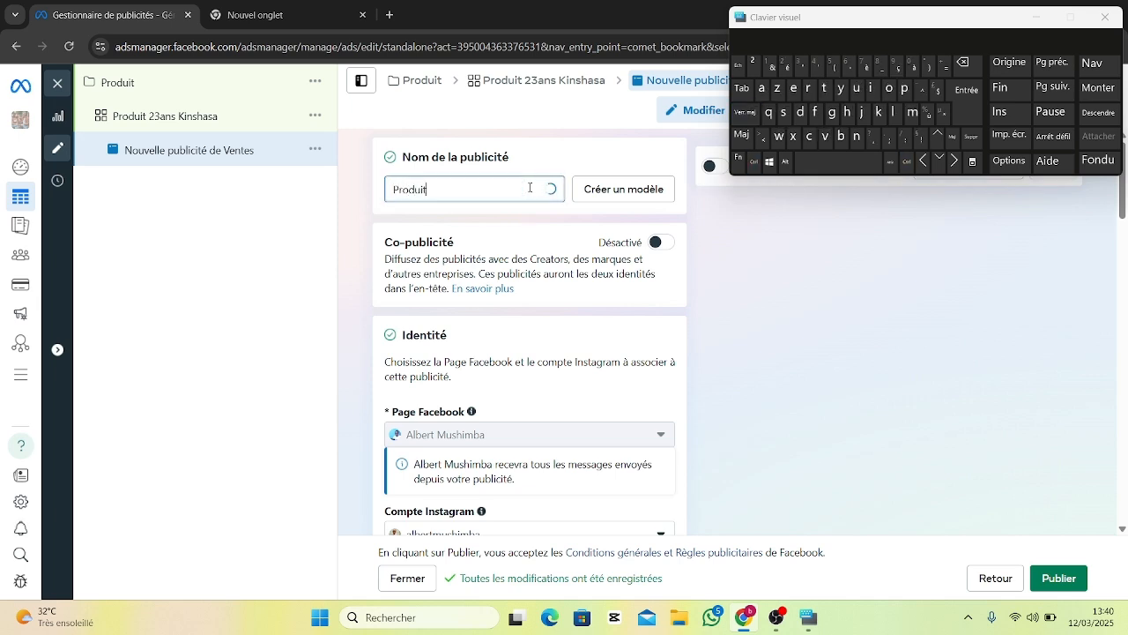
pyautogui.click(600, 150)
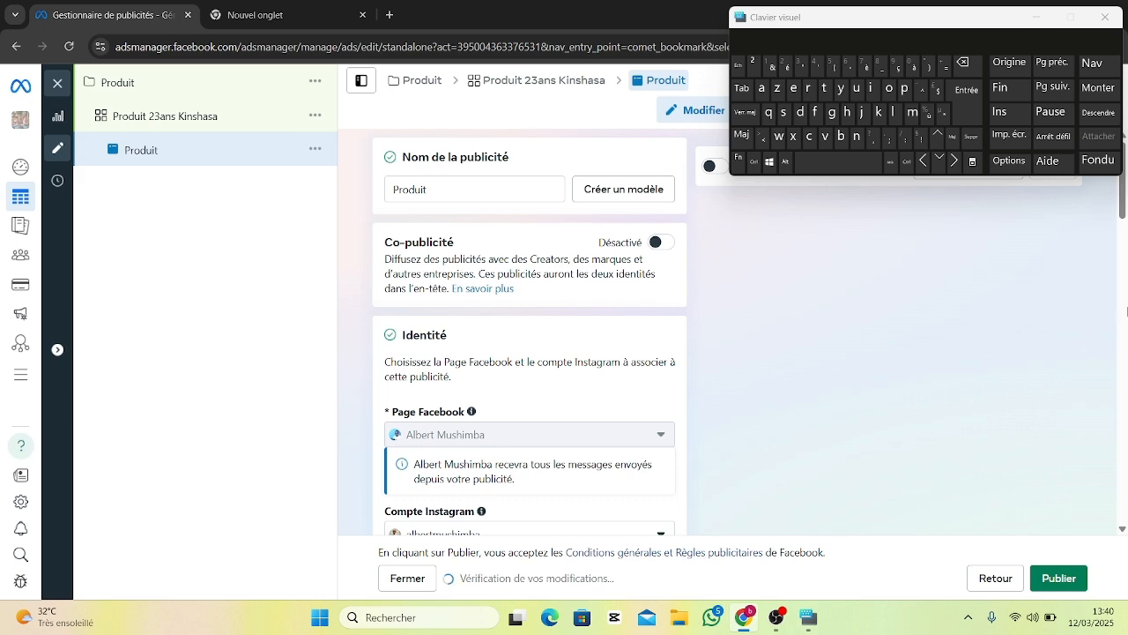
# Step: Start configuring the ad's creative content as an image ad (Publicité image)
pyautogui.moveTo(1124, 205); pyautogui.dragTo(1123, 424)
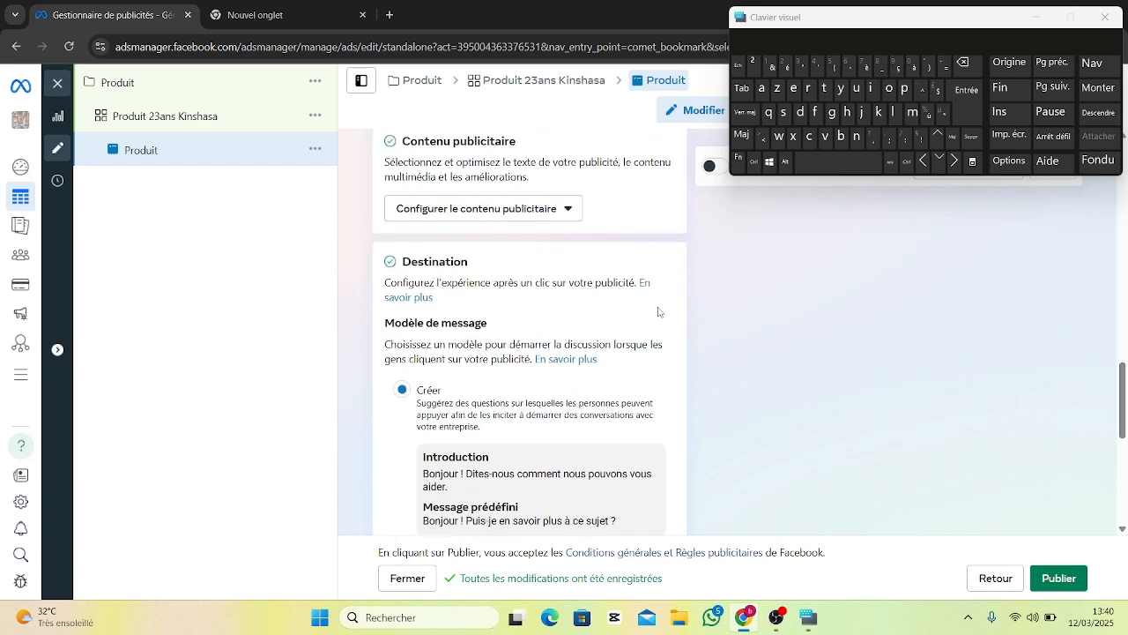
pyautogui.click(508, 211)
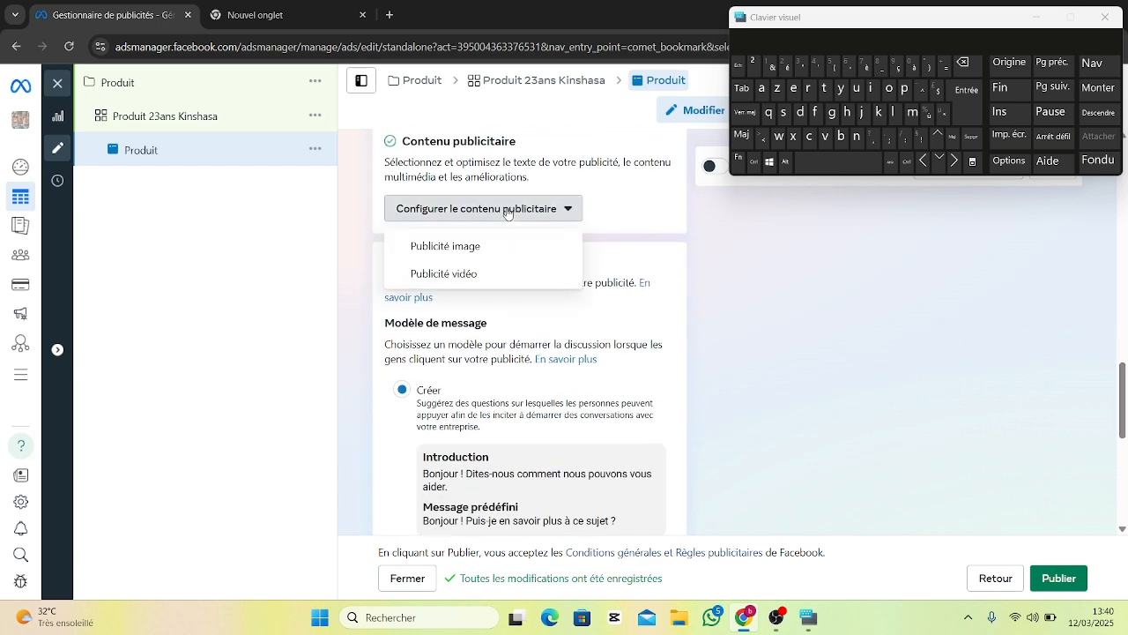
pyautogui.click(452, 255)
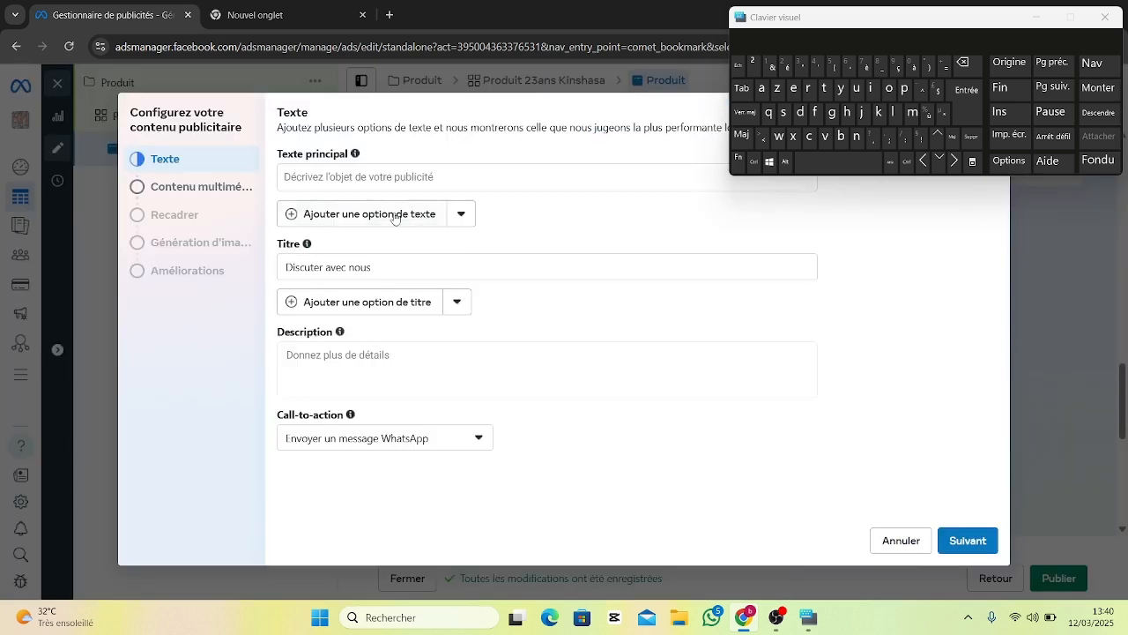
# Step: Enter "Oranges disponibles dans notre boutique" as the first line of the ad's primary text
pyautogui.click(342, 176)
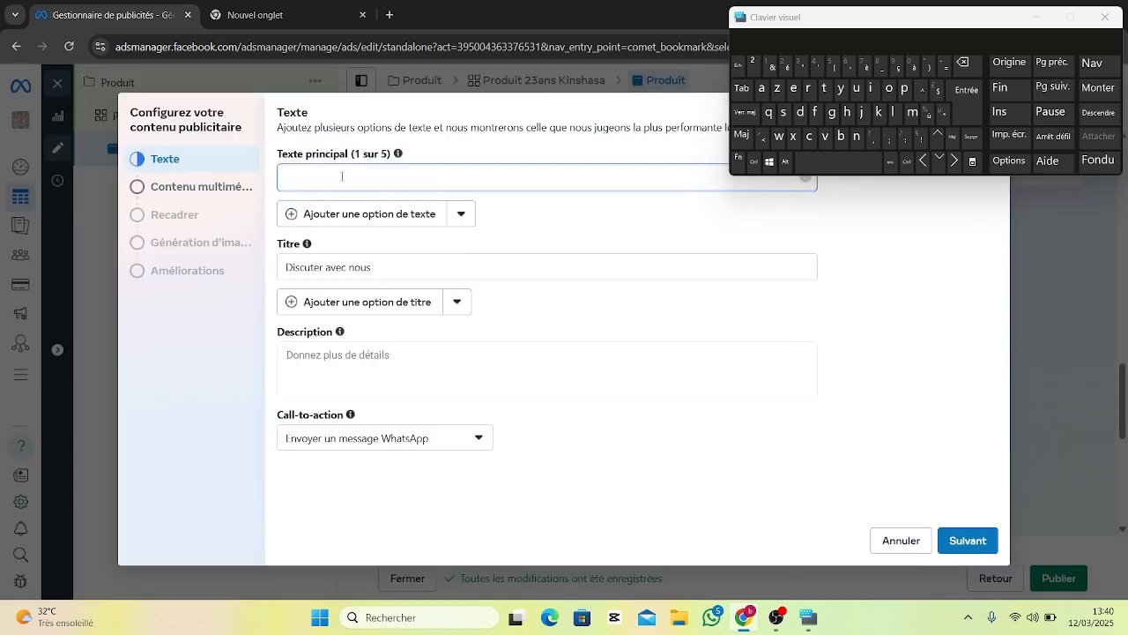
pyautogui.press('capslock')
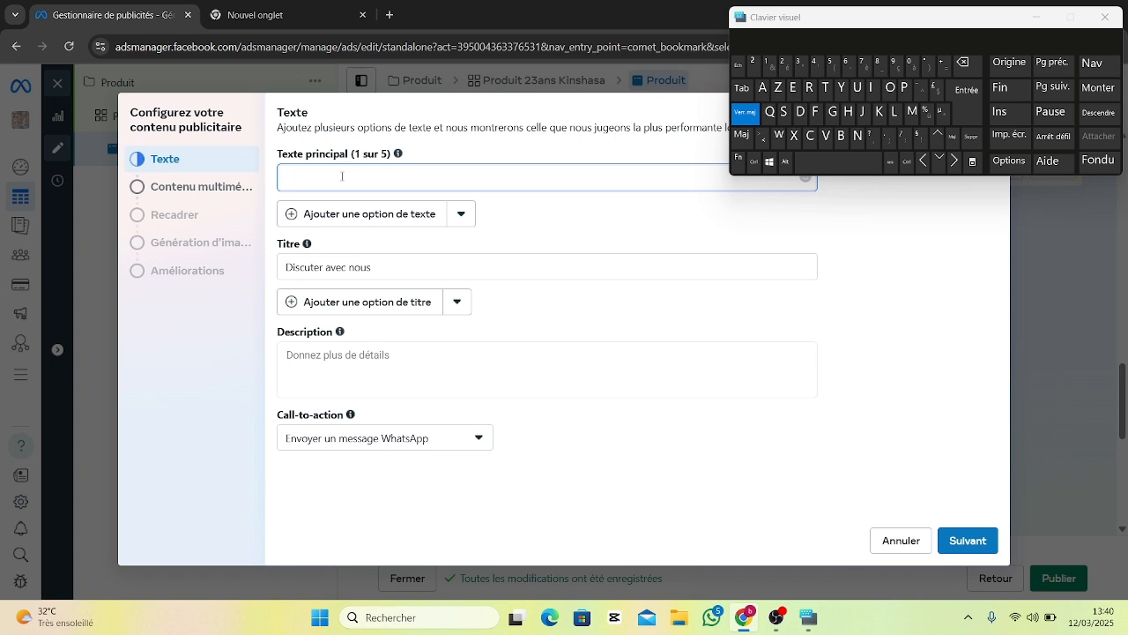
pyautogui.write('O')
pyautogui.press('capslock')
pyautogui.write('r')
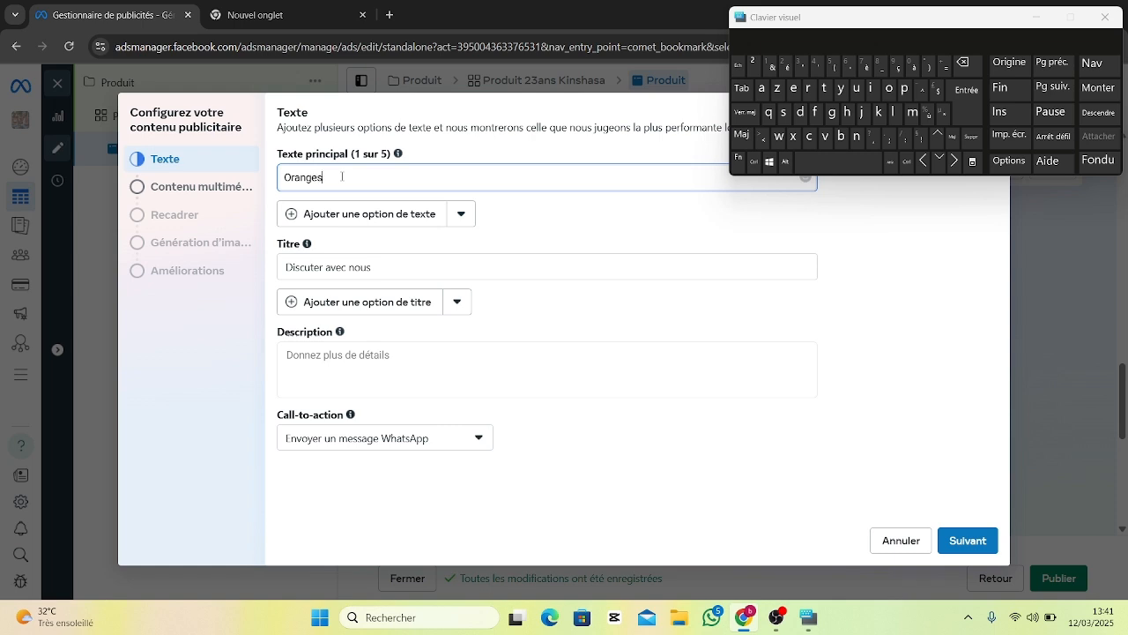
pyautogui.write('anges')
pyautogui.click(827, 167)
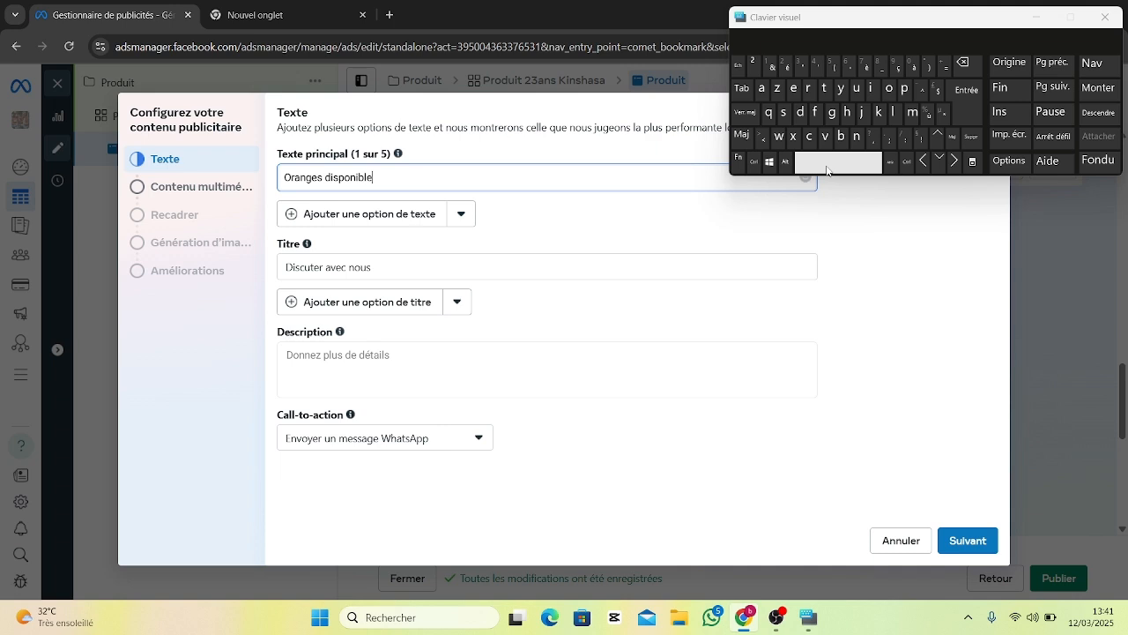
pyautogui.write('disponibles')
pyautogui.click(827, 167)
pyautogui.write('dans')
pyautogui.click(827, 167)
pyautogui.write('notre')
pyautogui.click(826, 168)
pyautogui.write('boutique')
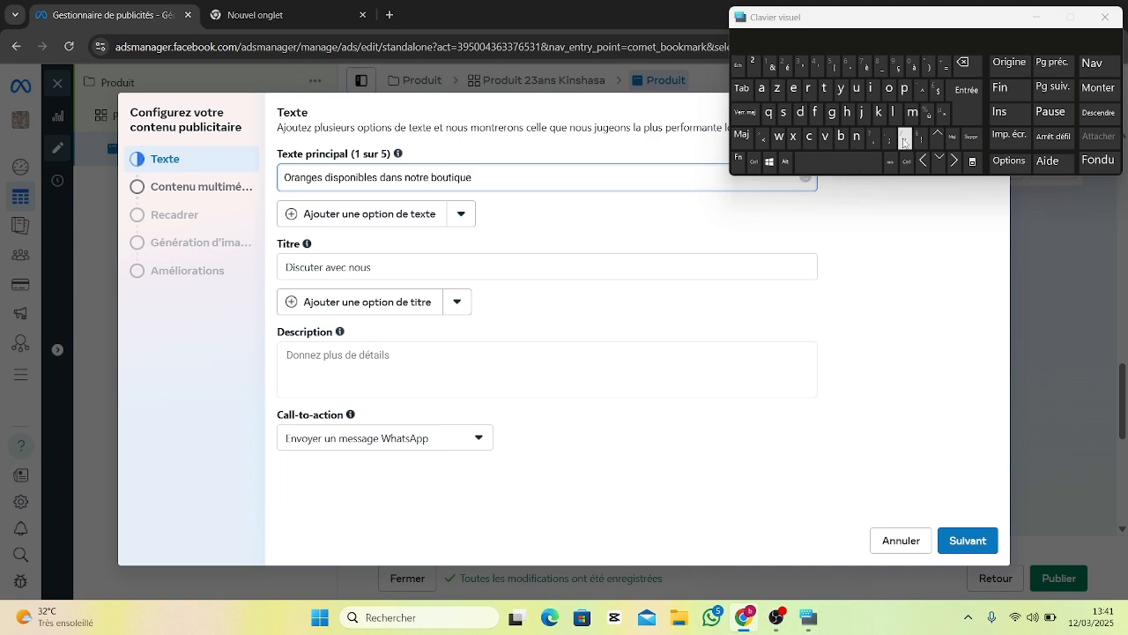
# Step: Add a second line to the primary text reading "Livraison à possible partout à Kinshasa"
pyautogui.click(970, 108)
pyautogui.write('Li')
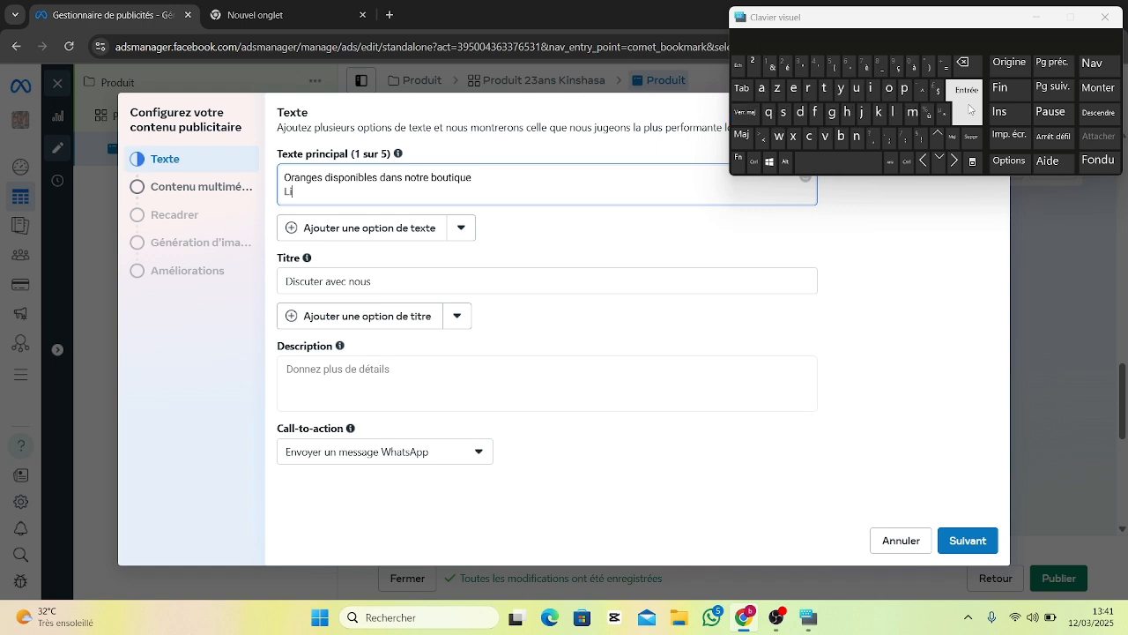
pyautogui.write('vraison')
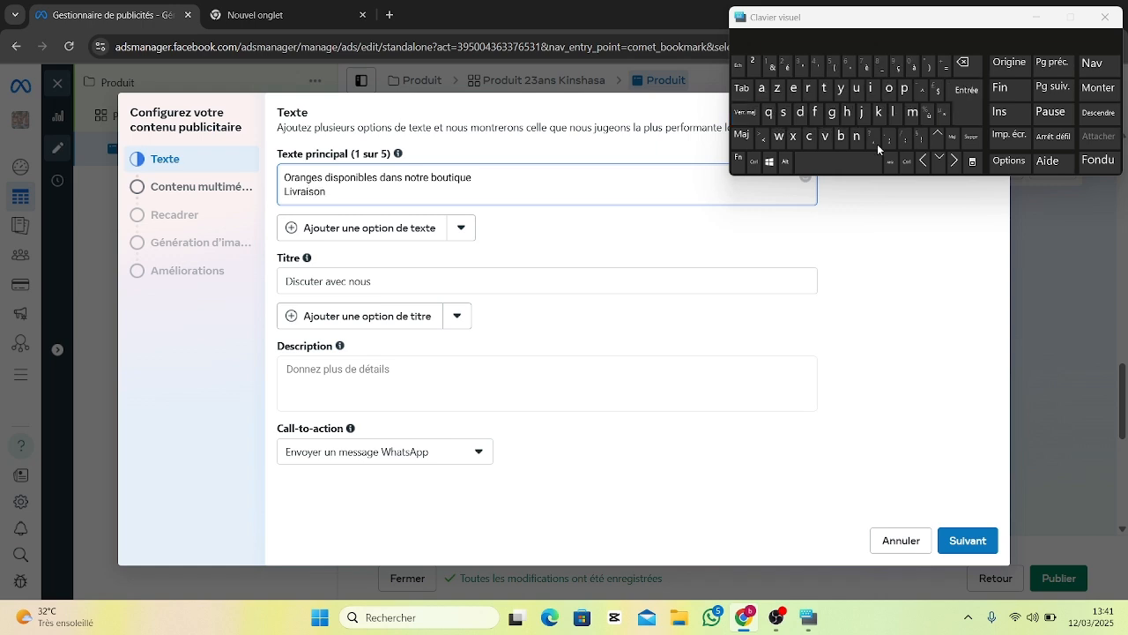
pyautogui.click(837, 162)
pyautogui.write('a')
pyautogui.click(963, 63)
pyautogui.click(816, 164)
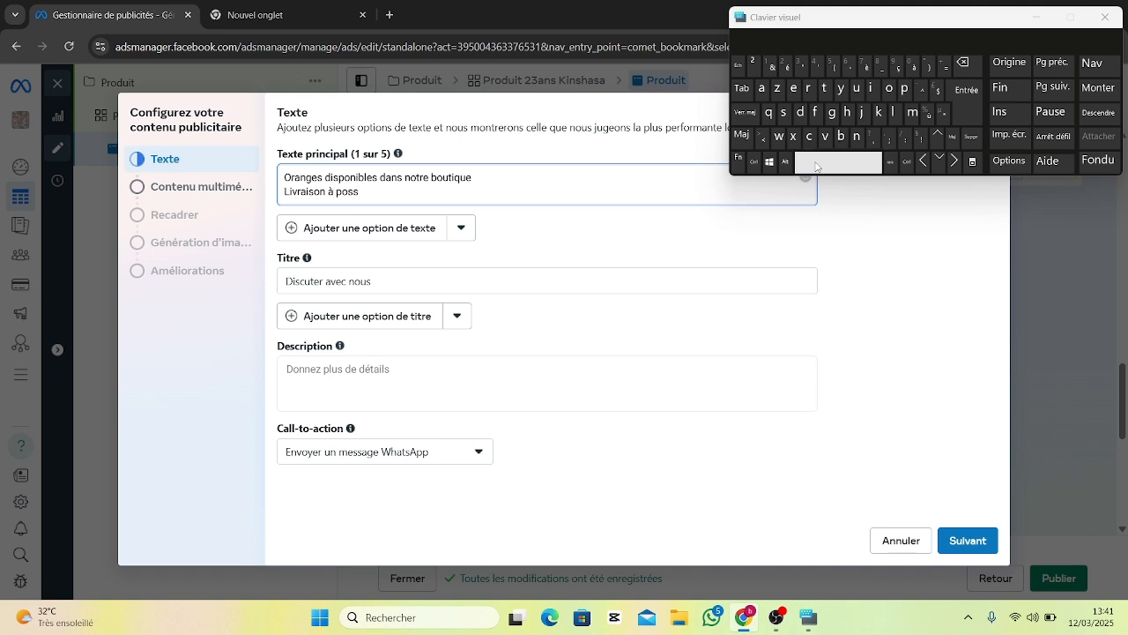
pyautogui.write('possible')
pyautogui.click(816, 164)
pyautogui.write('partout')
pyautogui.click(816, 164)
pyautogui.write('à')
pyautogui.click(816, 164)
pyautogui.write('Kinshasa')
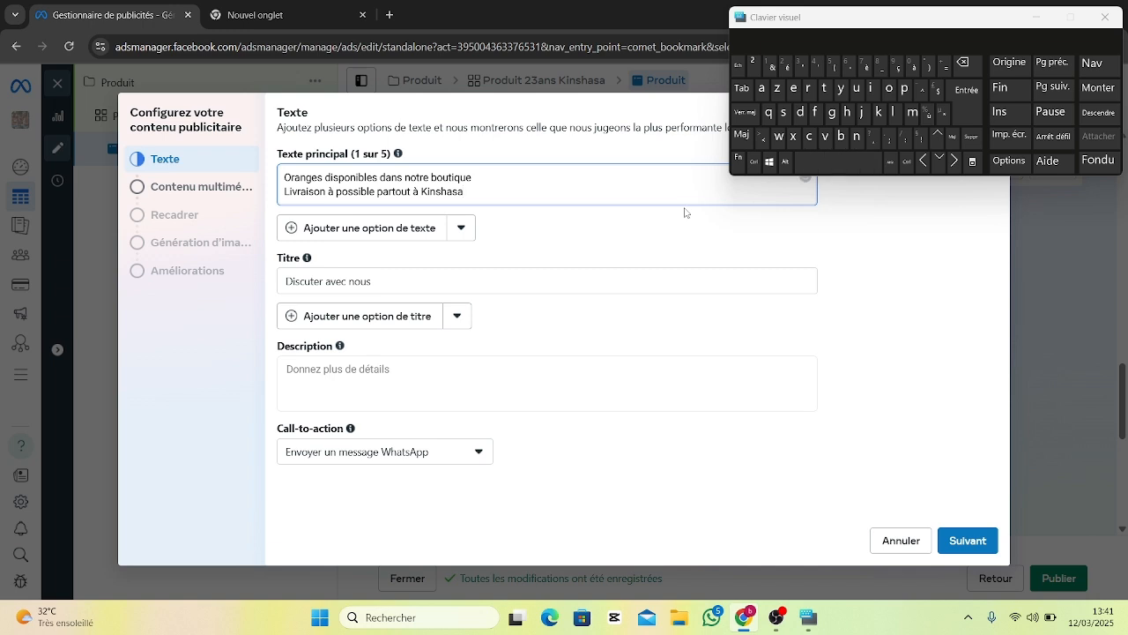
# Step: Replace the ad's default title with "Cliquez ici pour commander"
pyautogui.click(410, 284)
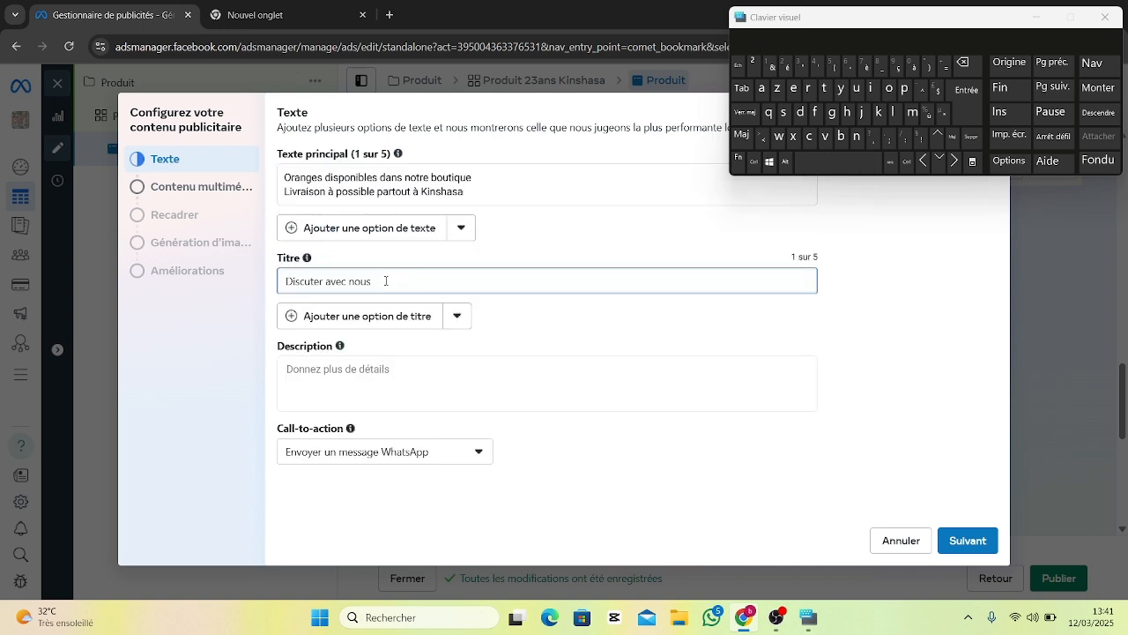
pyautogui.hotkey('ctrl', 'a')
pyautogui.press('capslock')
pyautogui.write('C')
pyautogui.press('capslock')
pyautogui.write('liquez ')
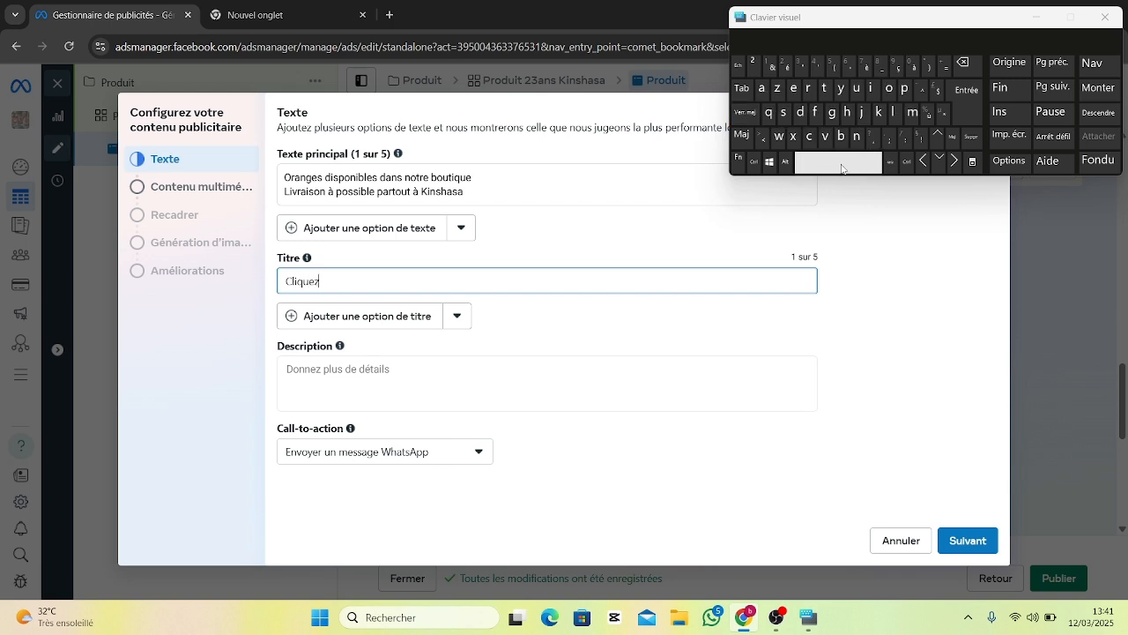
pyautogui.write('ici pour commander')
# Step: Enter "Le stock est limité" as the ad's description
pyautogui.click(338, 377)
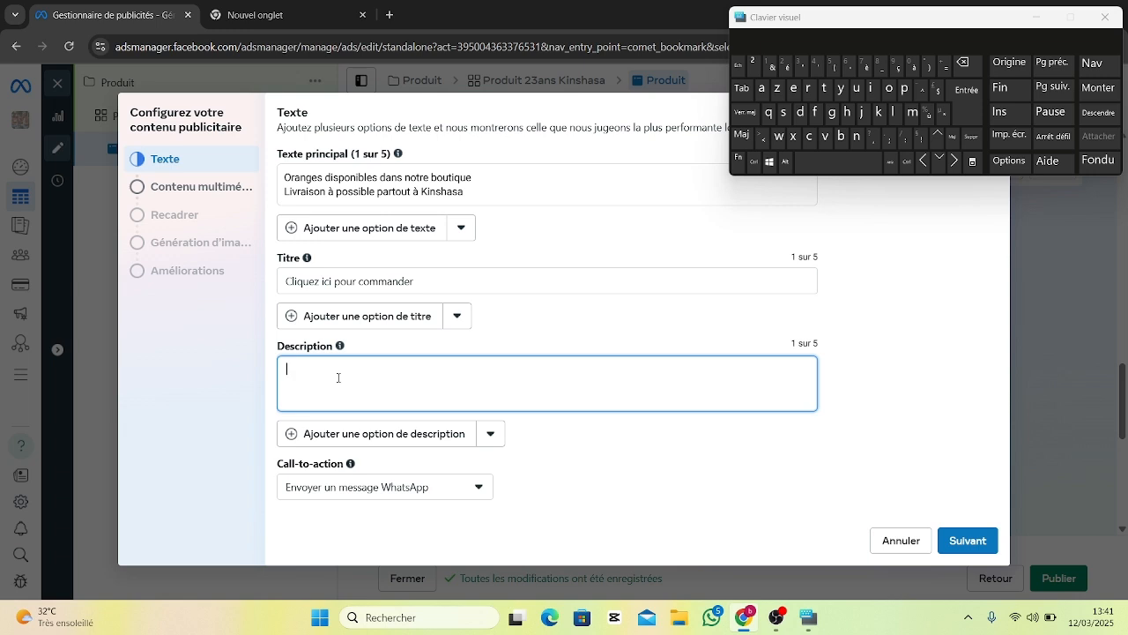
pyautogui.write('Le stock')
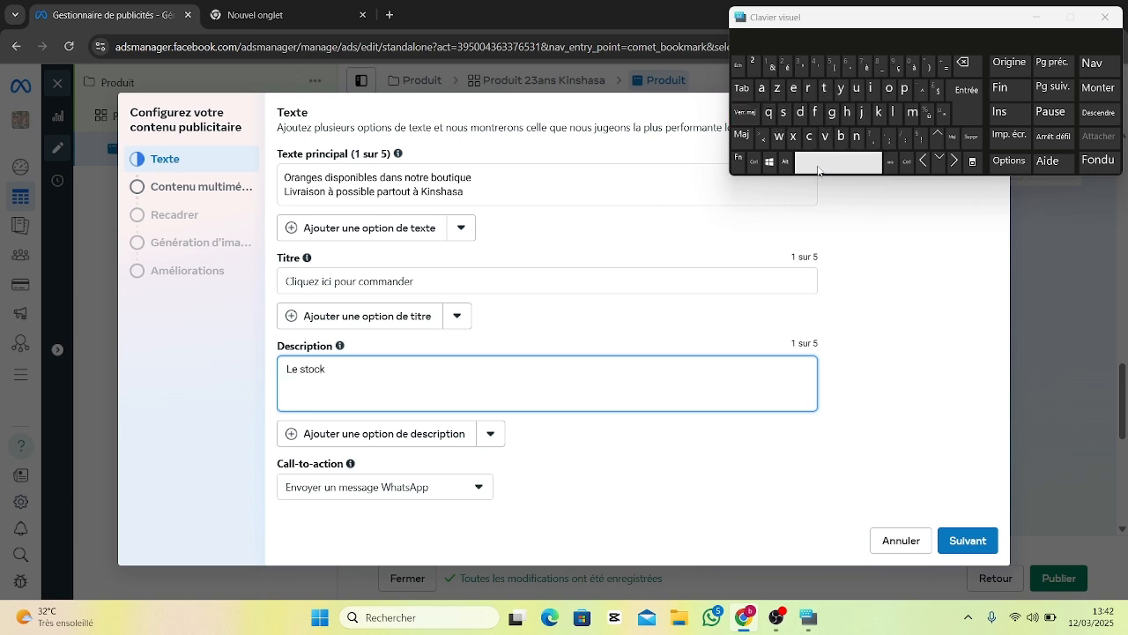
pyautogui.click(837, 162)
pyautogui.write('est')
pyautogui.click(819, 170)
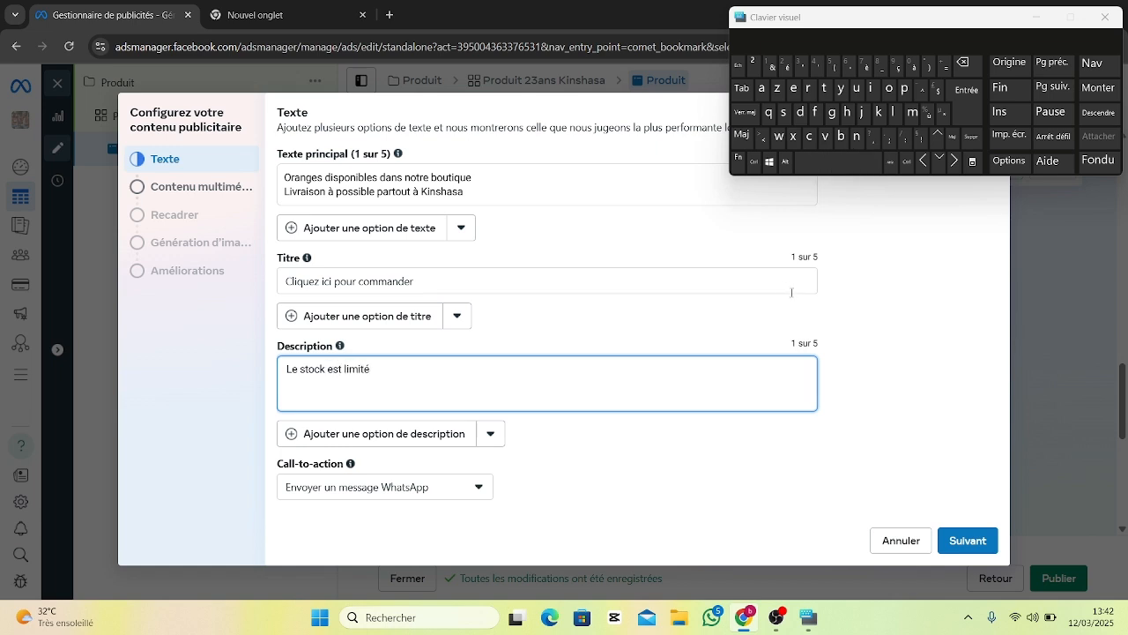
pyautogui.click(965, 374)
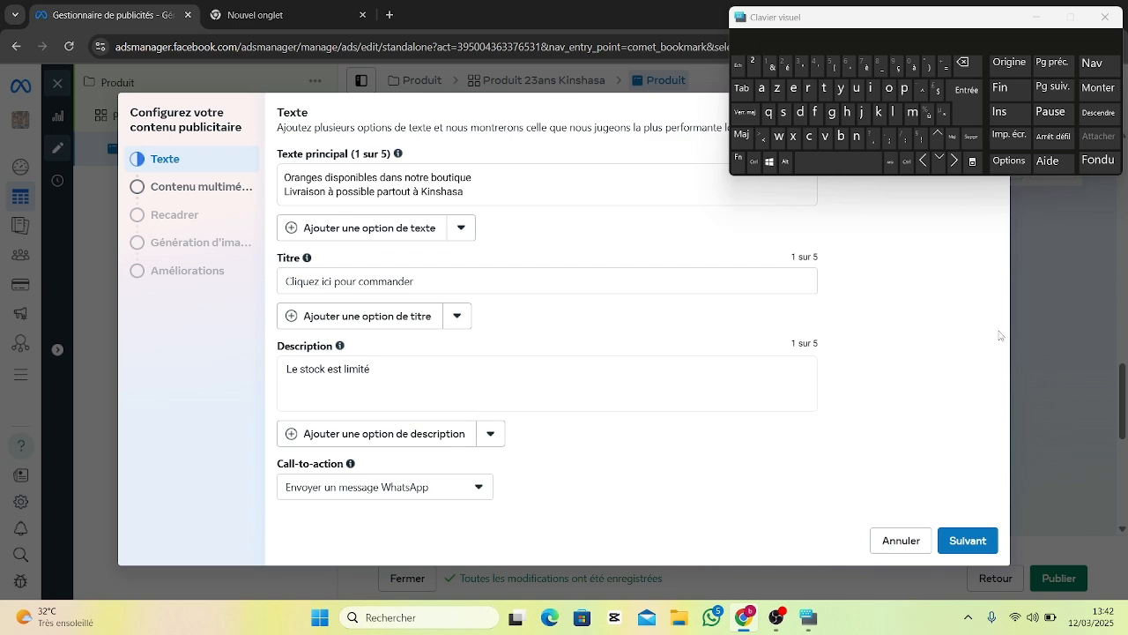
# Step: Minimize the on-screen keyboard and set the ad's call-to-action to Commander
pyautogui.click(1037, 18)
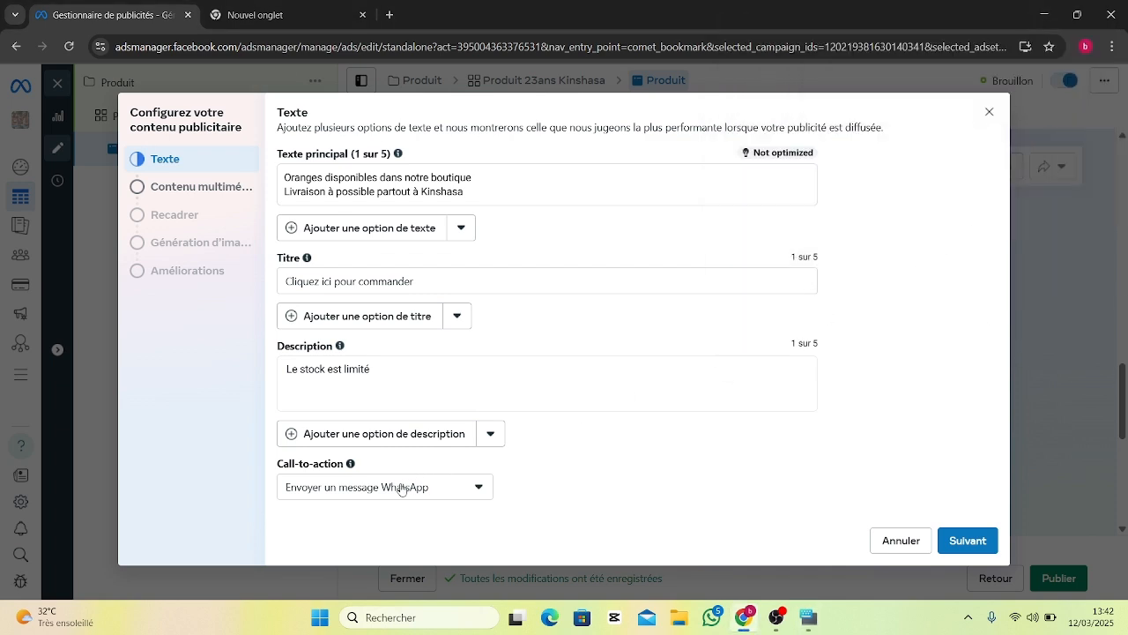
pyautogui.click(339, 489)
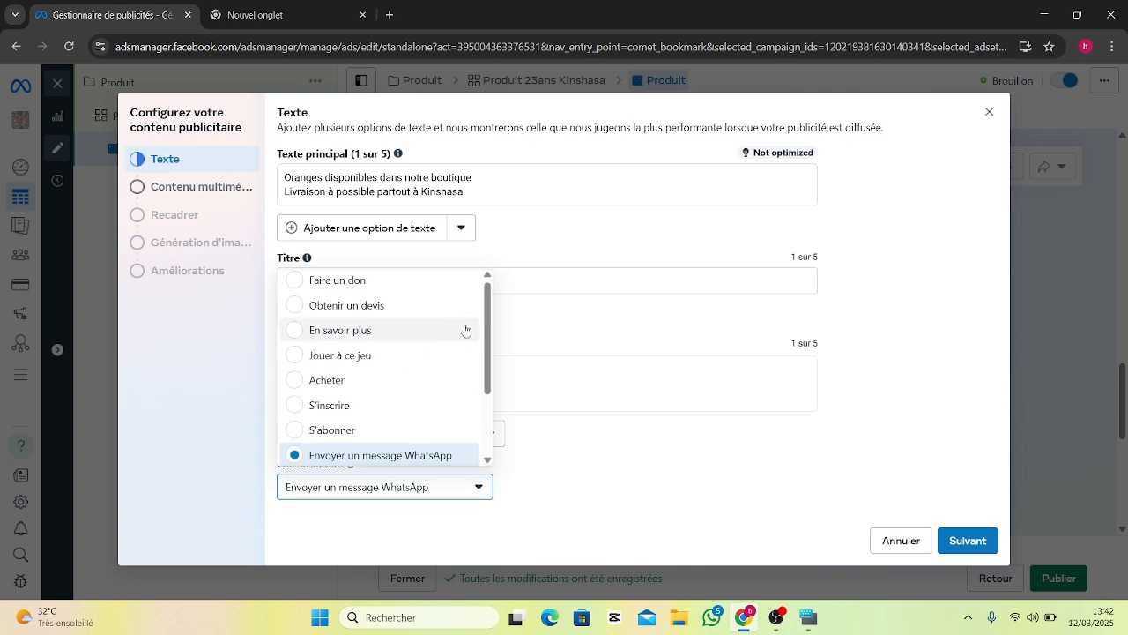
pyautogui.scroll(-2, 487, 365)
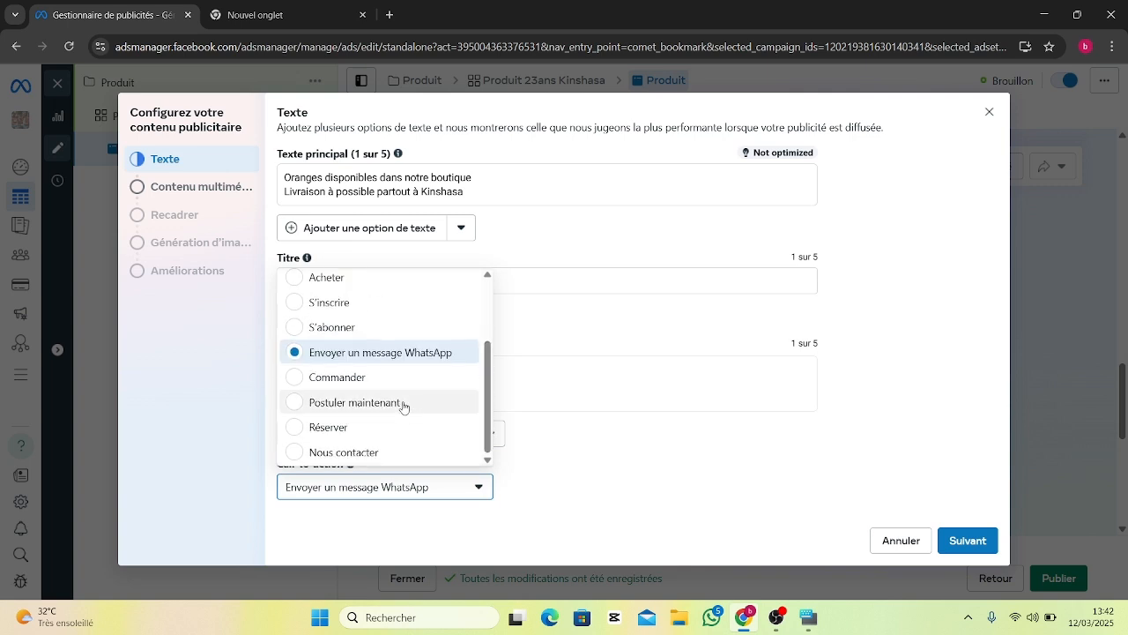
pyautogui.click(357, 386)
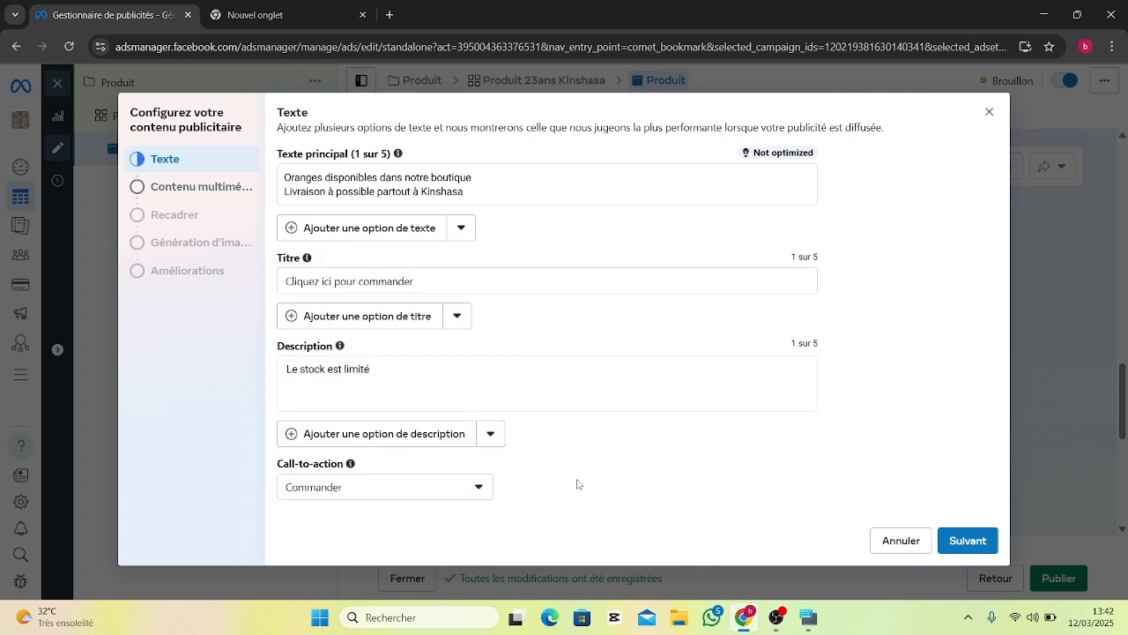
# Step: Continue to the multimedia content stage and import the picture Image10vg from the D: drive
pyautogui.click(966, 539)
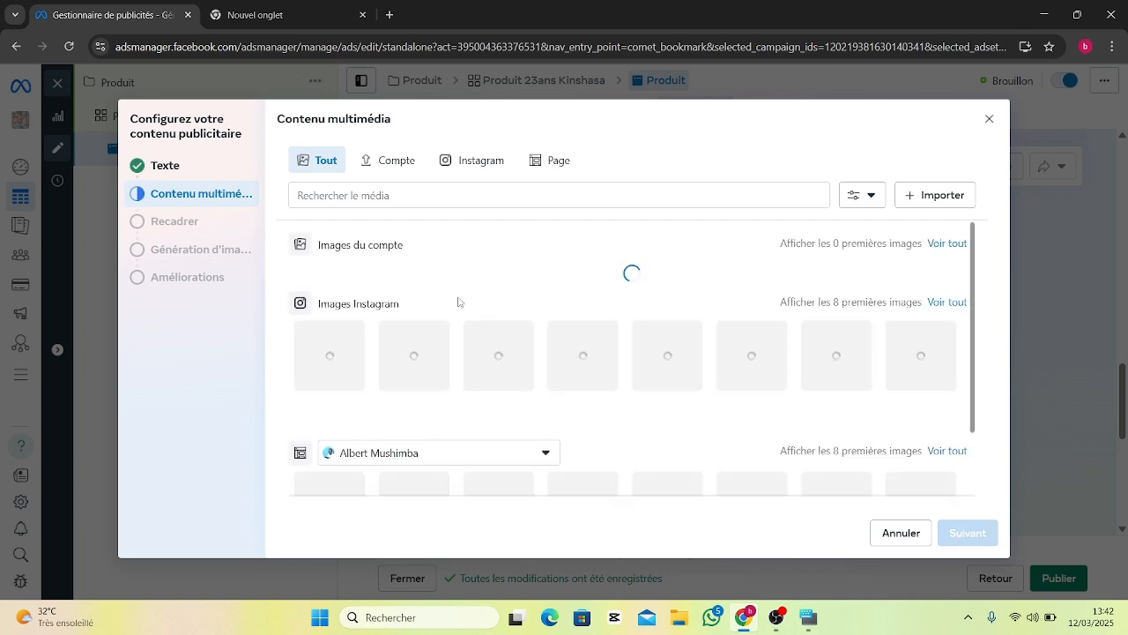
pyautogui.click(943, 196)
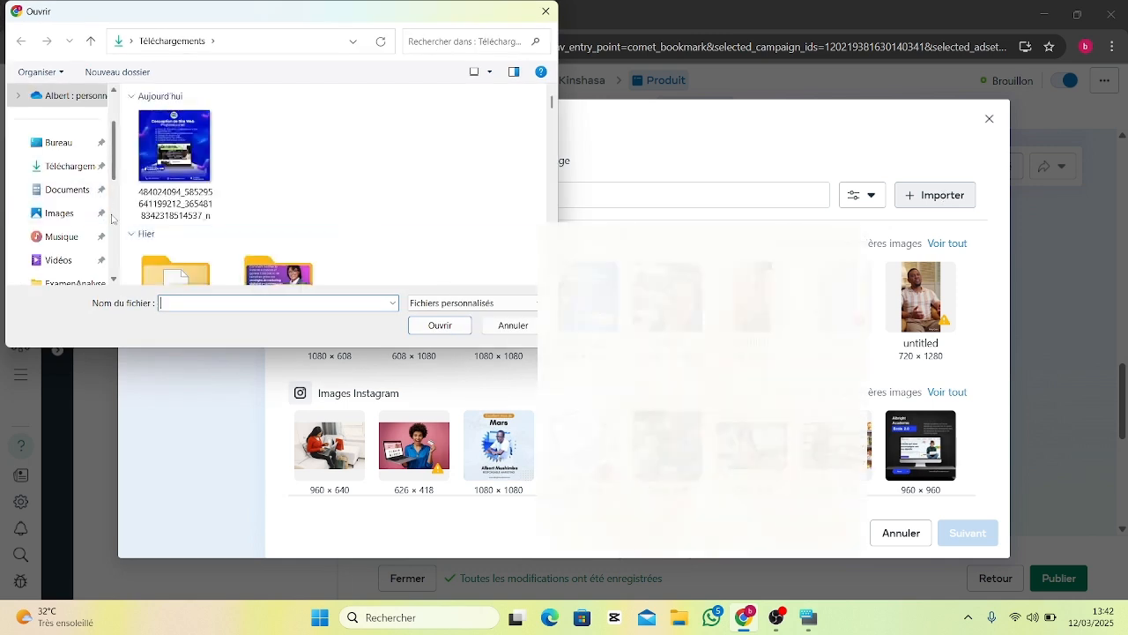
pyautogui.scroll(-2, 114, 237)
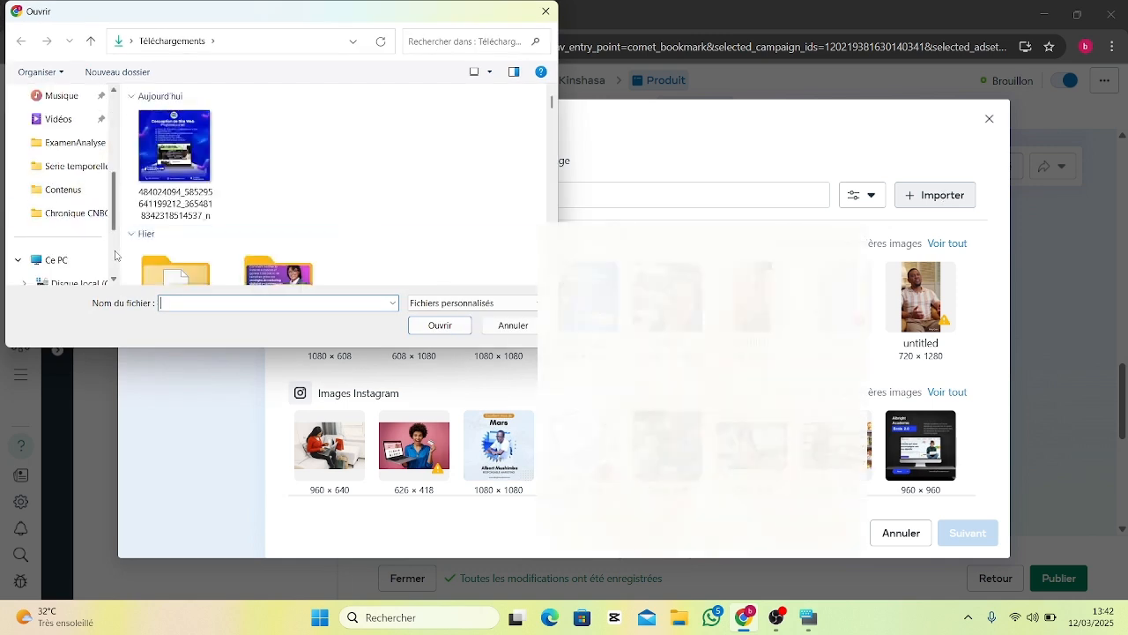
pyautogui.scroll(-2, 114, 256)
pyautogui.click(78, 190)
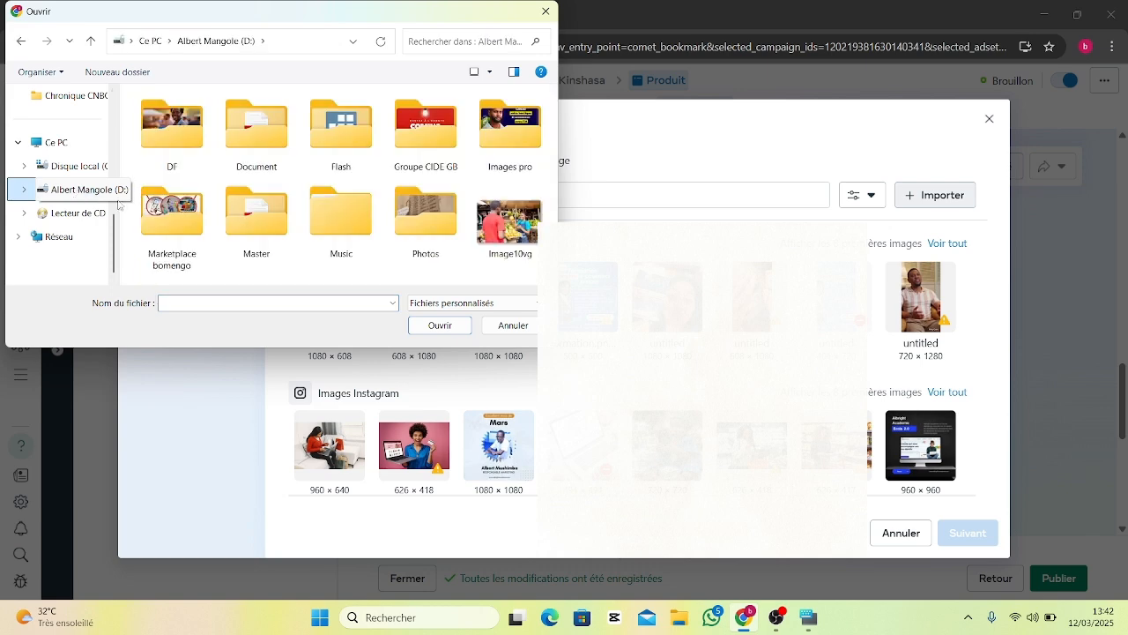
pyautogui.click(496, 238)
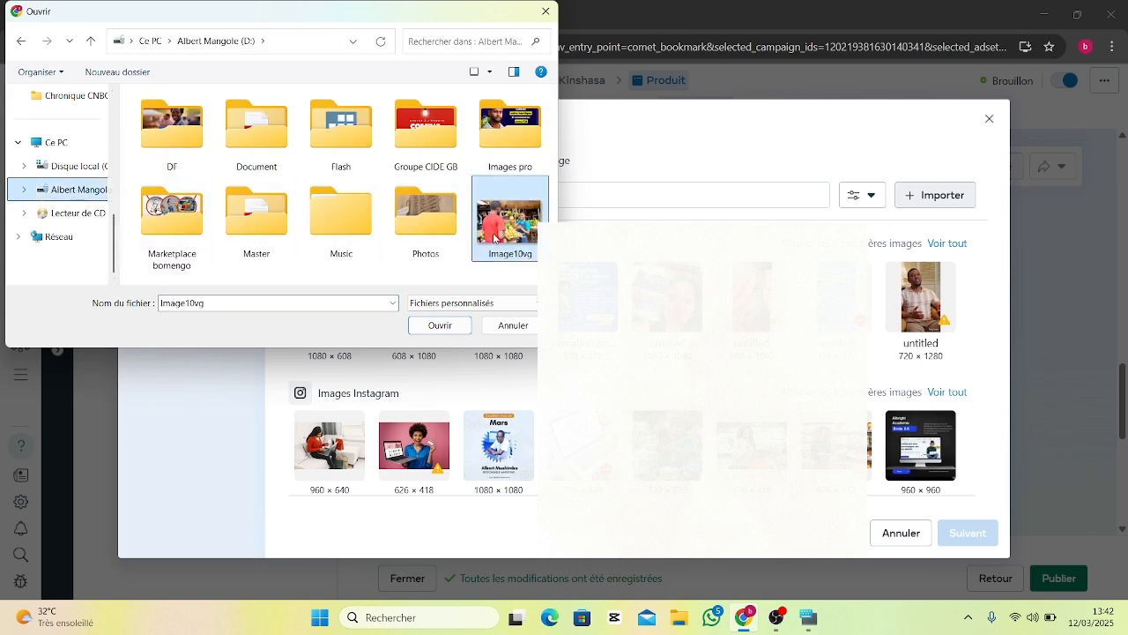
pyautogui.doubleClick(494, 237)
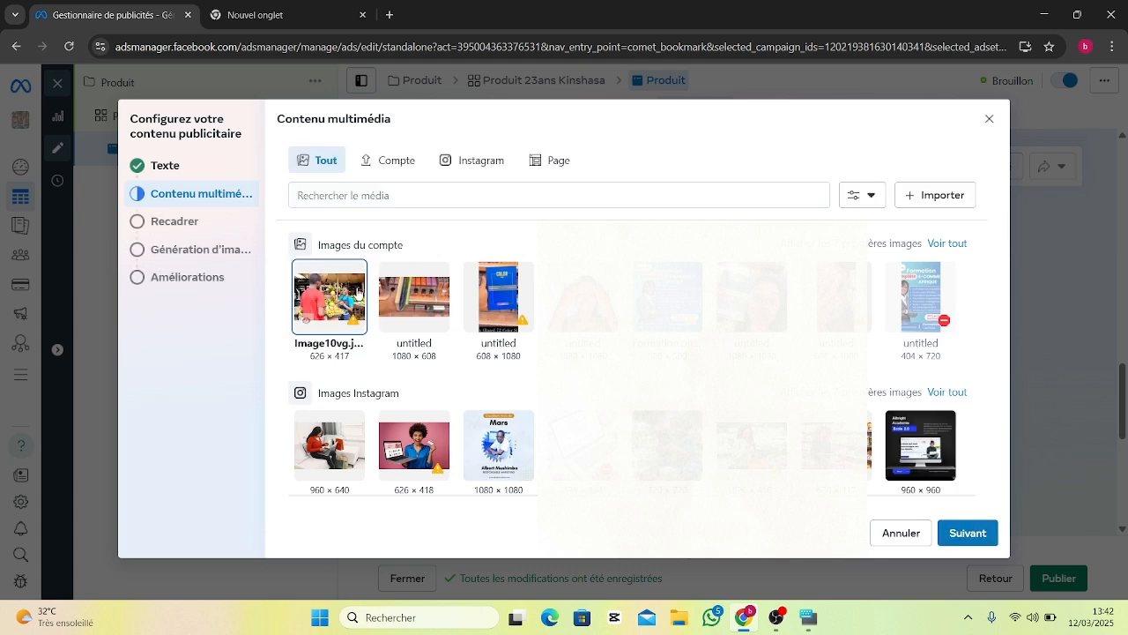
# Step: Accept the imported image with its default crops and enhancements, skipping image generation, and finish the creative setup
pyautogui.click(952, 535)
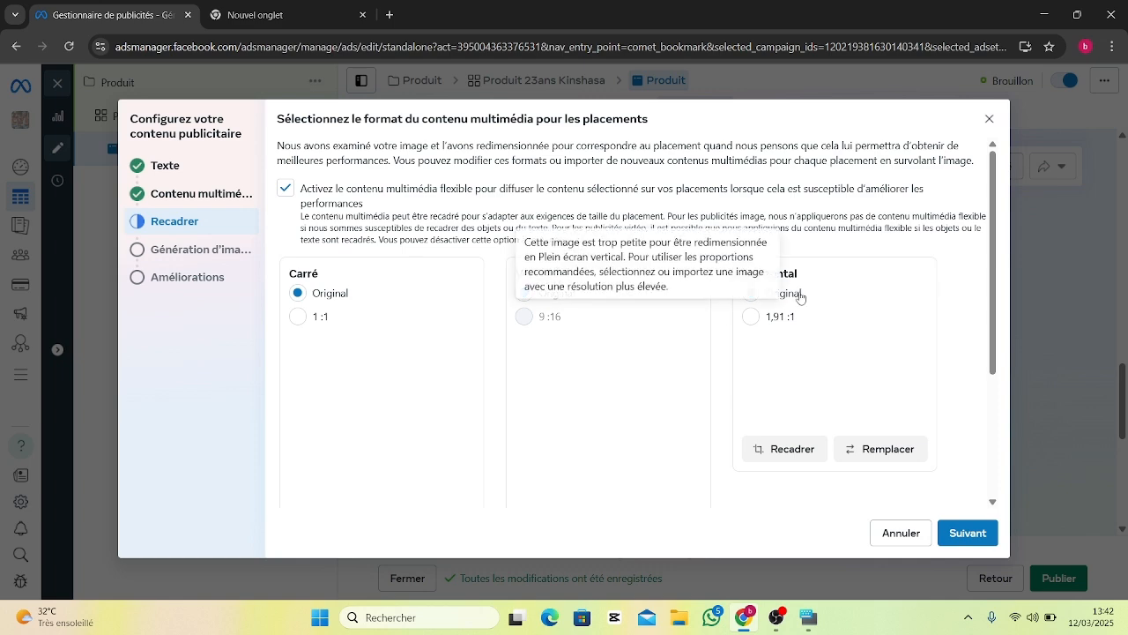
pyautogui.click(964, 532)
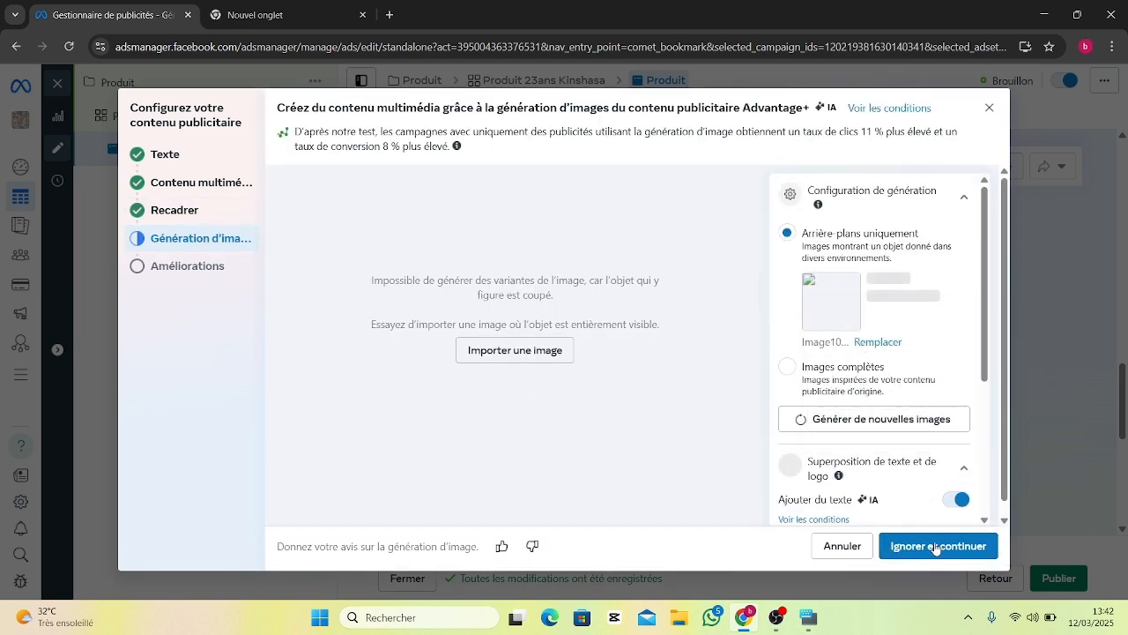
pyautogui.click(934, 545)
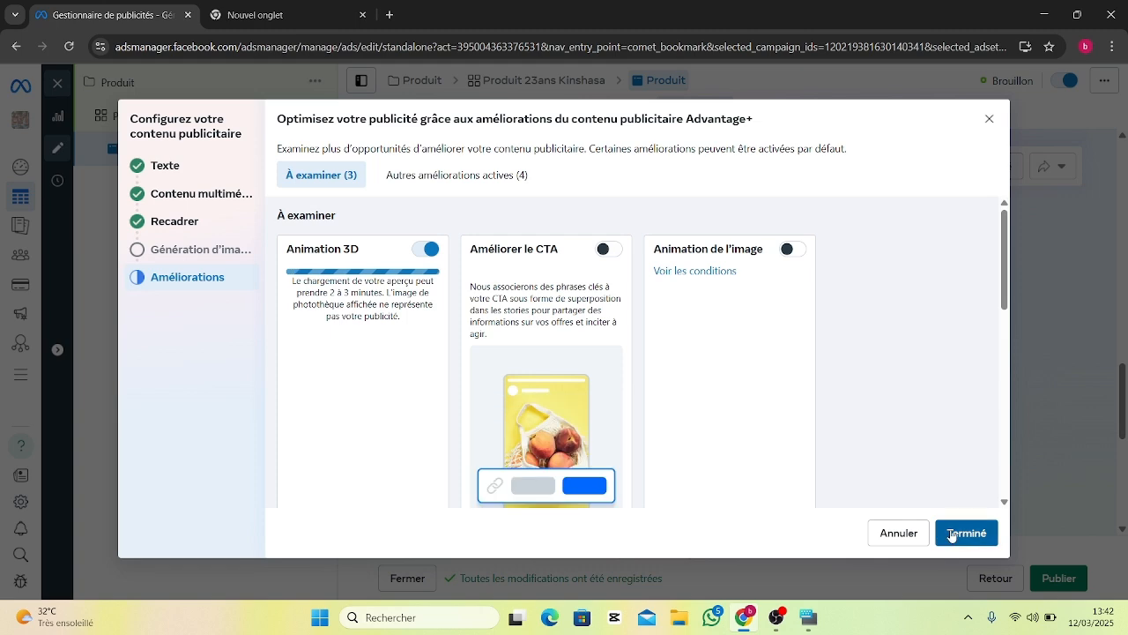
pyautogui.click(953, 533)
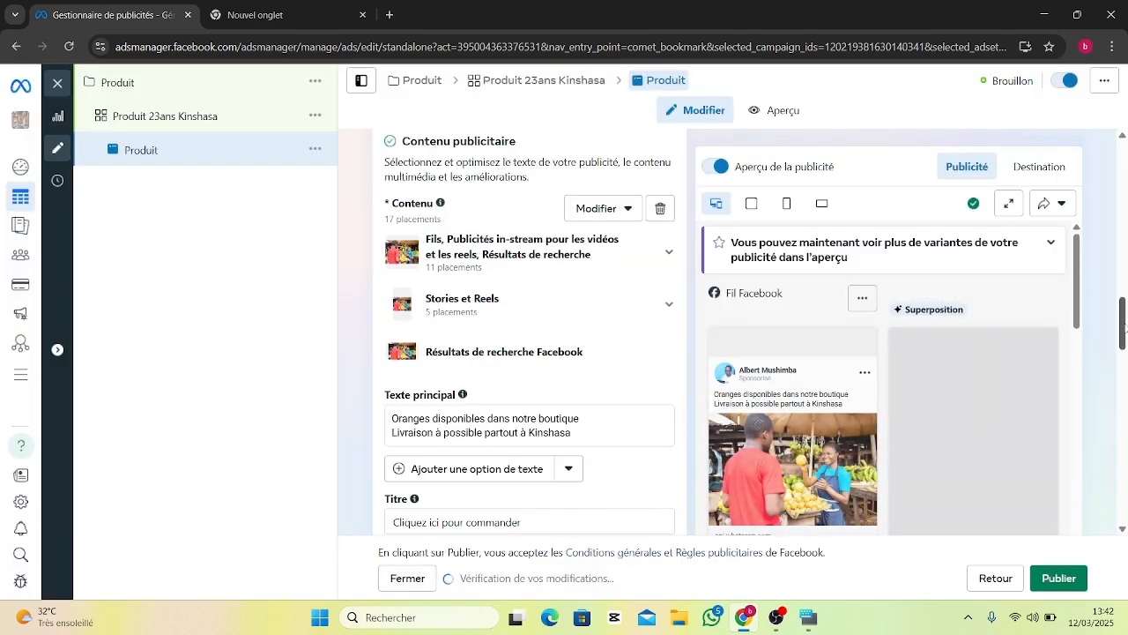
# Step: Review the ad's creative settings and its previews across the different placements
pyautogui.moveTo(1124, 334)
pyautogui.mouseDown()
pyautogui.moveTo(1125, 491)
pyautogui.moveTo(1117, 347)
pyautogui.mouseUp()
pyautogui.scroll(-5, 1117, 347)
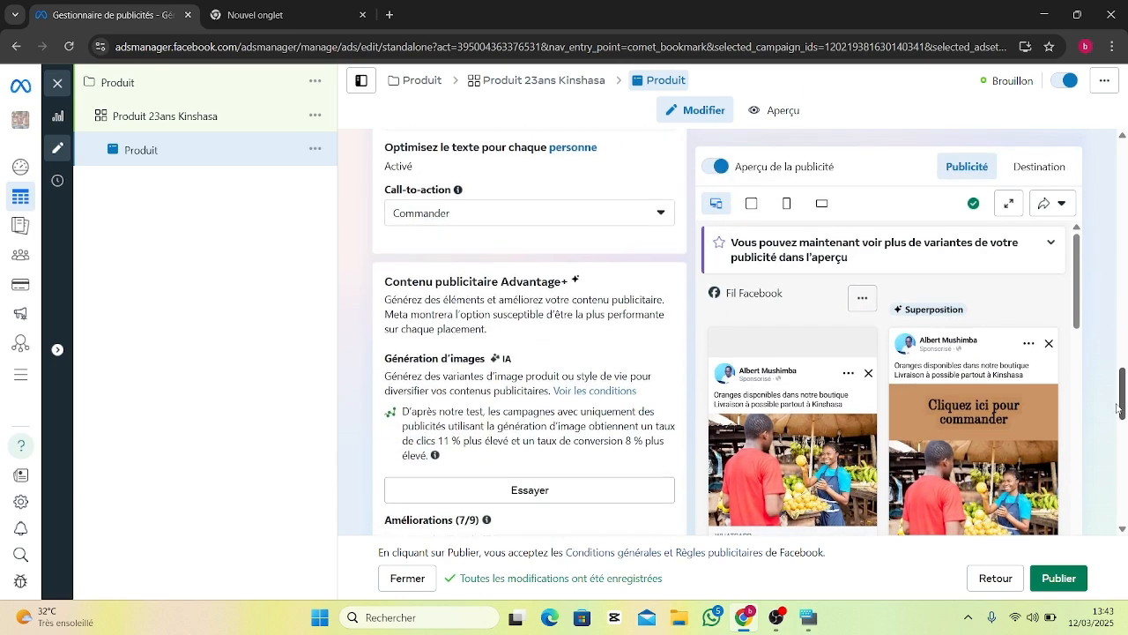
pyautogui.moveTo(1077, 297)
pyautogui.mouseDown()
pyautogui.moveTo(1082, 338)
pyautogui.moveTo(1079, 308)
pyautogui.mouseUp()
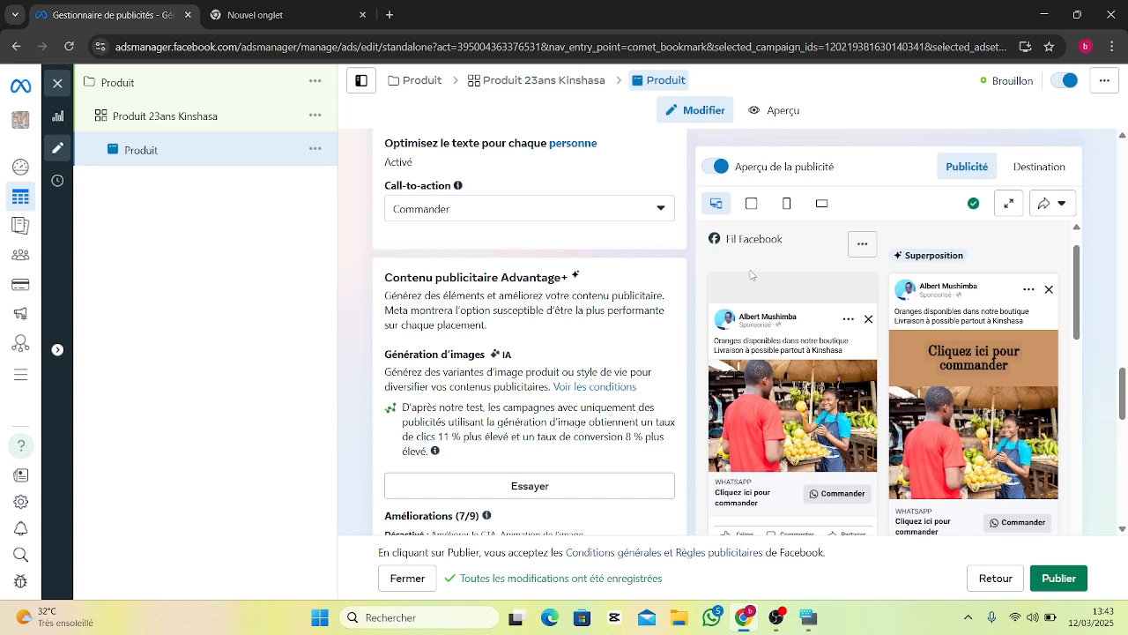
pyautogui.moveTo(1077, 310); pyautogui.dragTo(1080, 519)
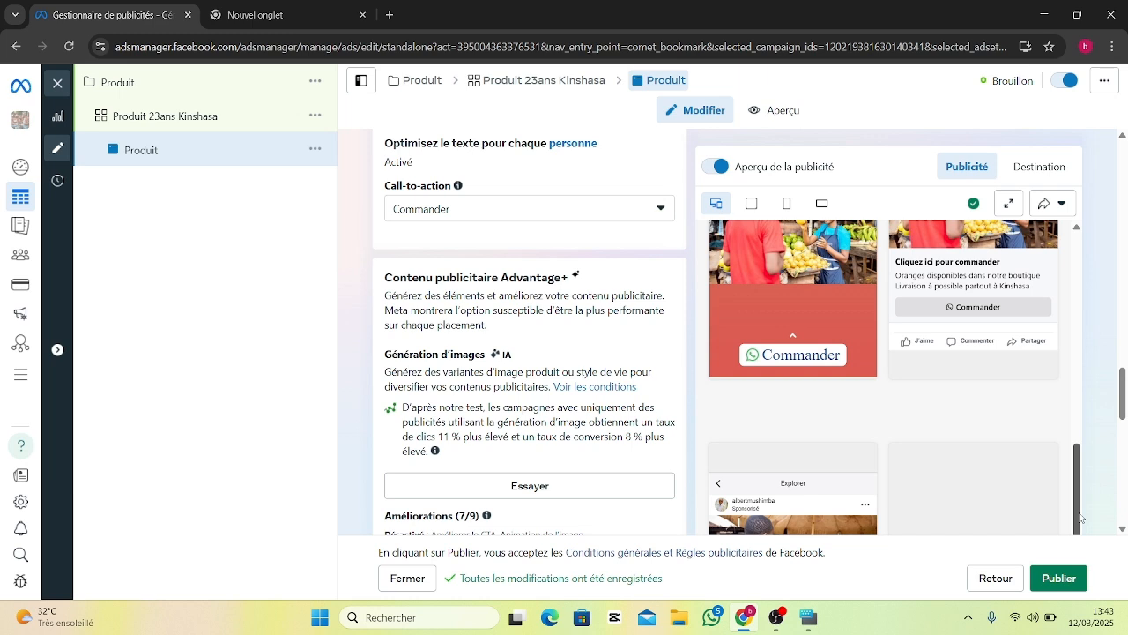
pyautogui.moveTo(1080, 519); pyautogui.dragTo(1079, 295)
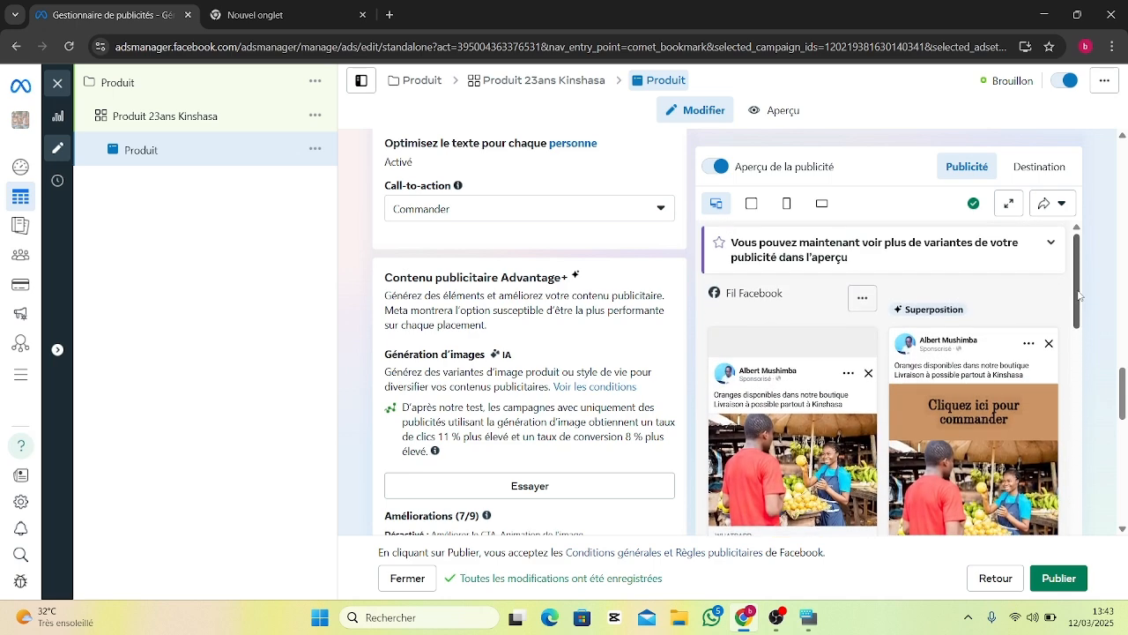